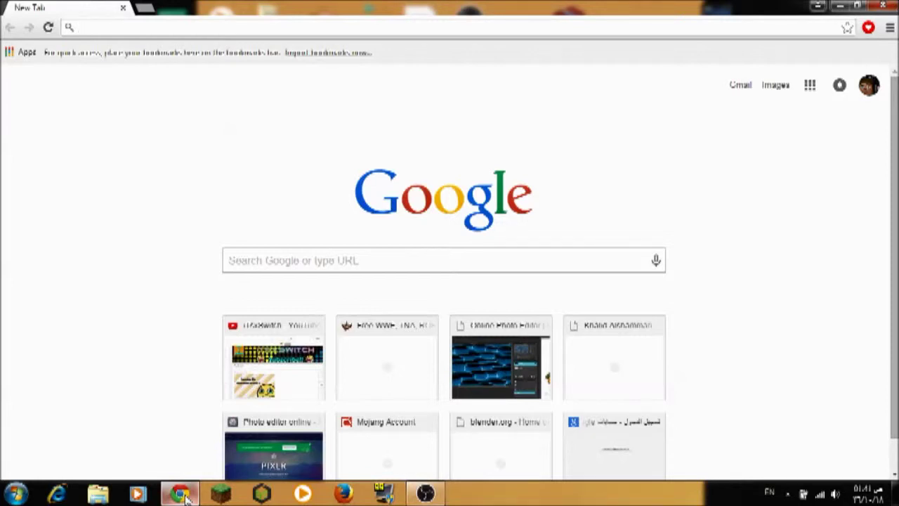
Search Google for 'pixlr' and open the Pixlr.com homepage
click(279, 264)
text(pix)
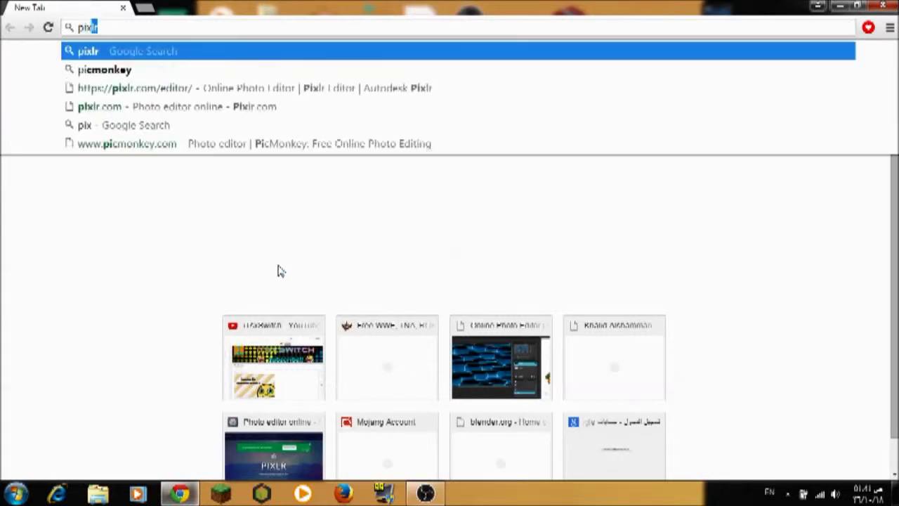
text(lr)
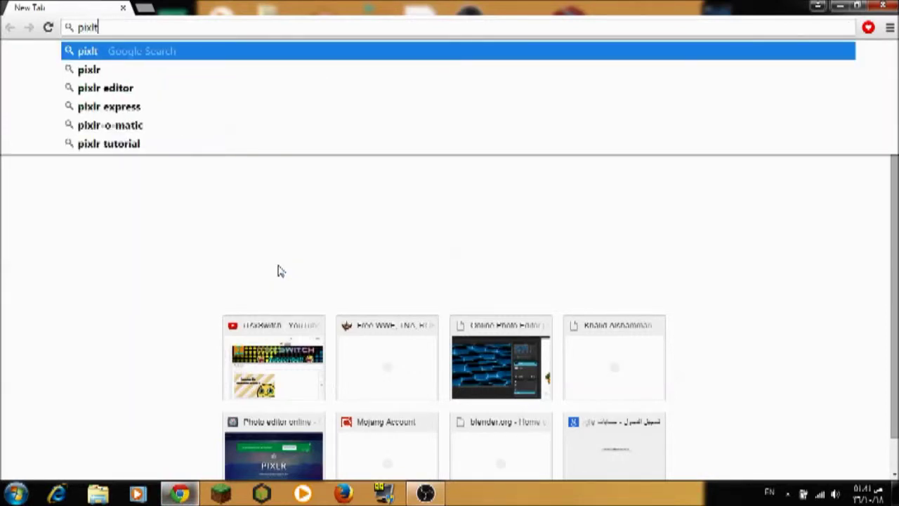
key(Return)
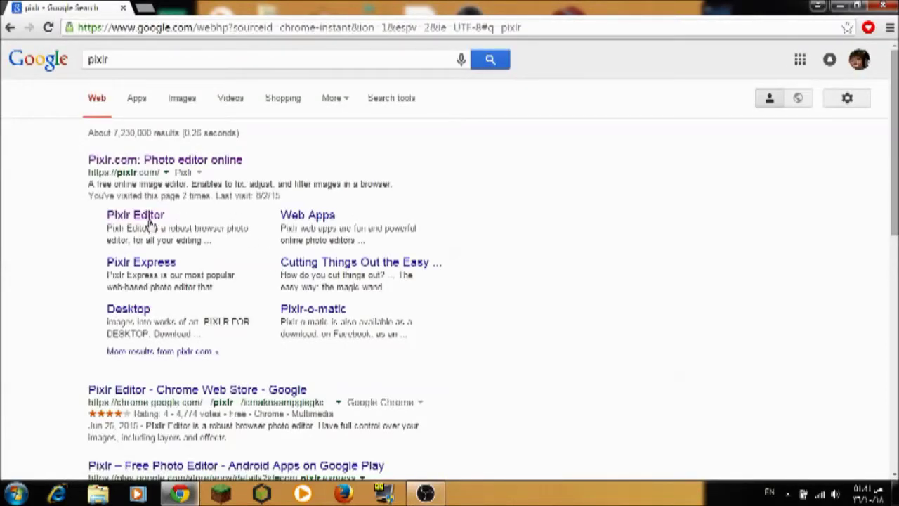
click(154, 215)
click(115, 160)
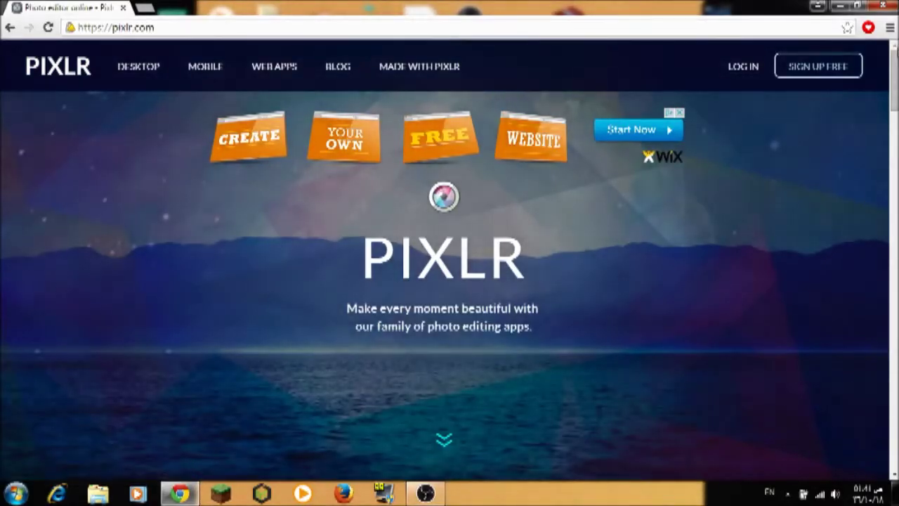
Scroll to the Editor card and launch the Pixlr Editor web app
drag(895, 66, 895, 236)
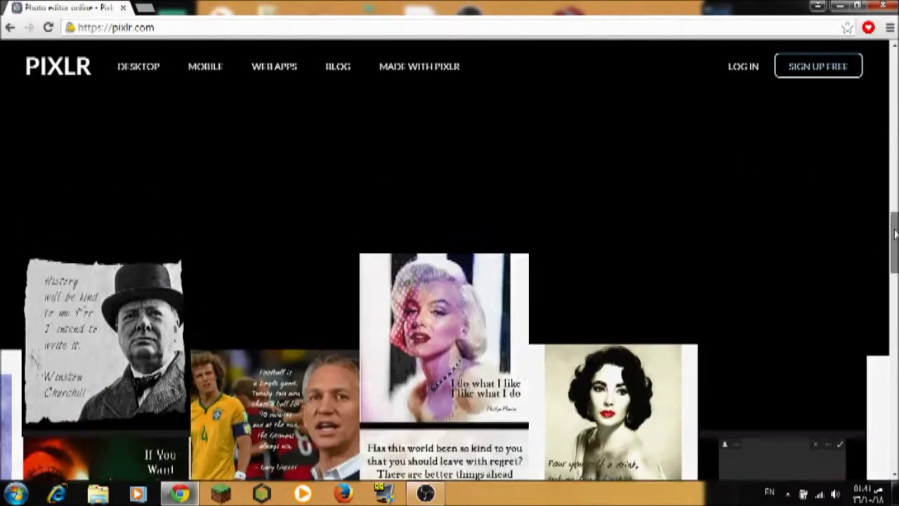
mouse_move(894, 252)
mouse_down()
mouse_move(894, 154)
mouse_move(894, 168)
mouse_up()
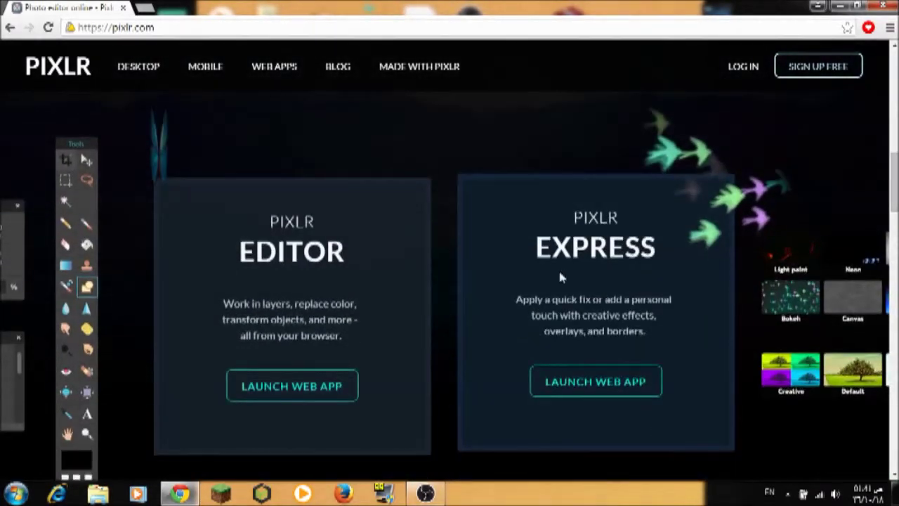
click(242, 395)
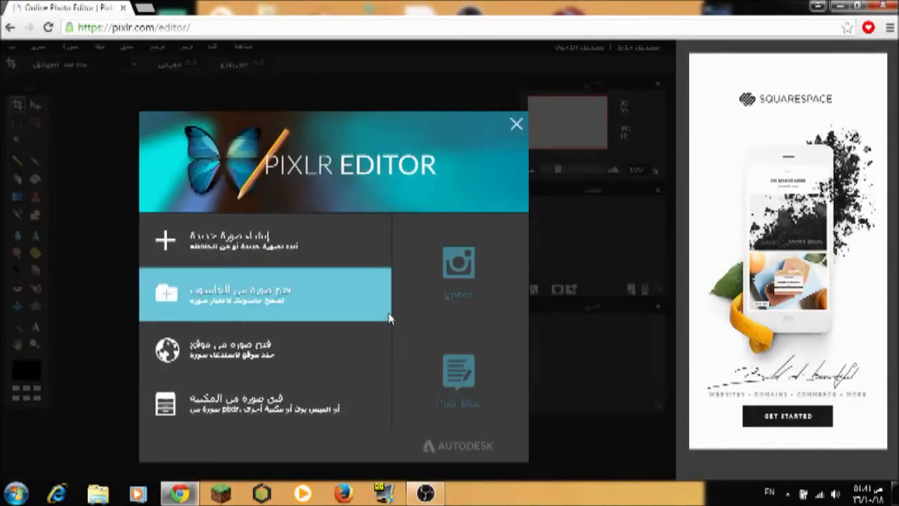
Start a new image sized 1200 wide by 720 high
click(239, 250)
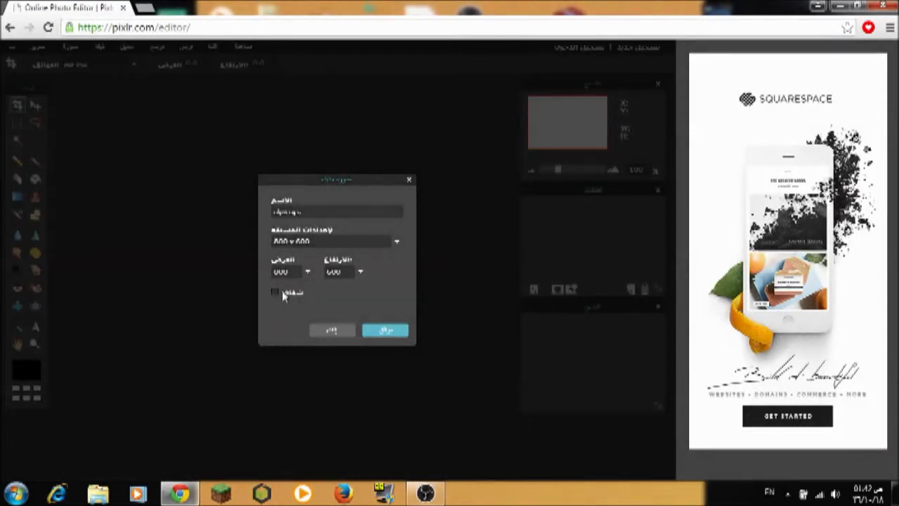
click(297, 272)
key(BackSpace)
key(BackSpace)
key(BackSpace)
text(1200)
click(353, 273)
Name the image 'how to make thumbnail', create it, and select the Move tool
key(BackSpace)
key(BackSpace)
key(BackSpace)
text(720)
triple_click(311, 212)
key(BackSpace)
text(how to m)
text(ake)
text( thumb)
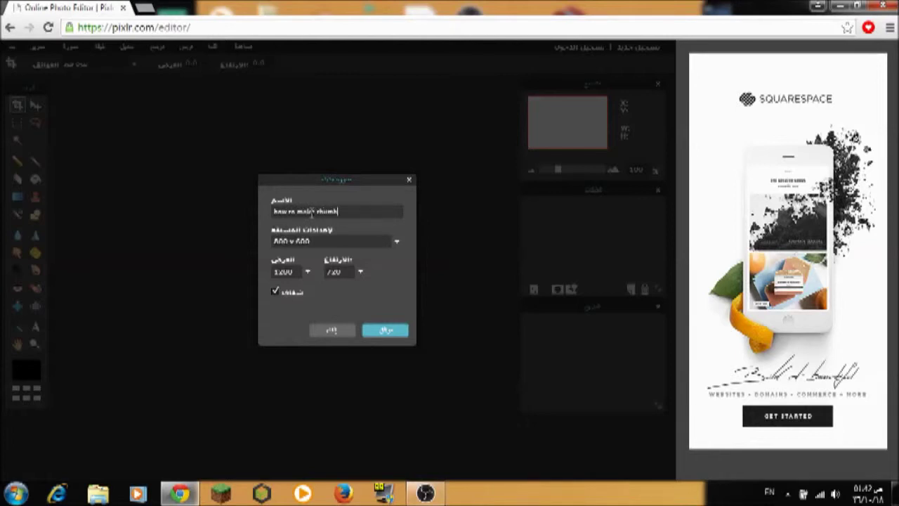
text(nail)
click(390, 332)
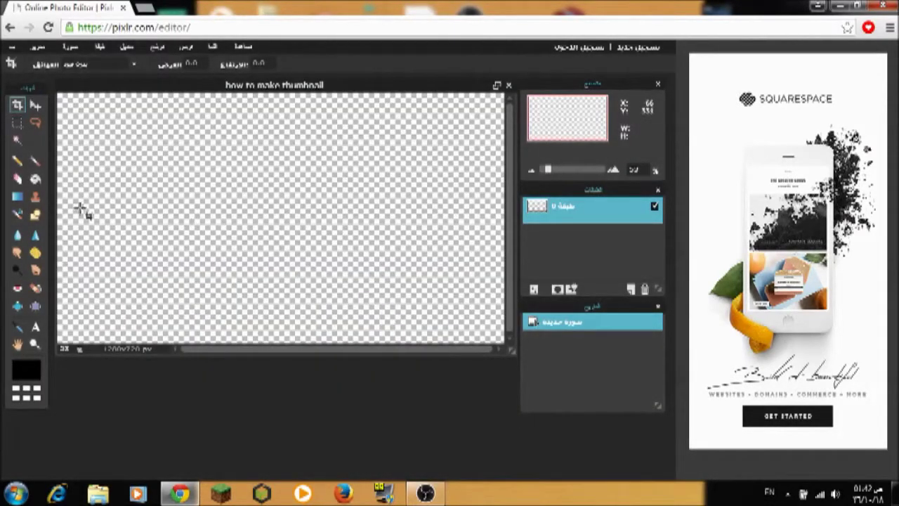
click(36, 105)
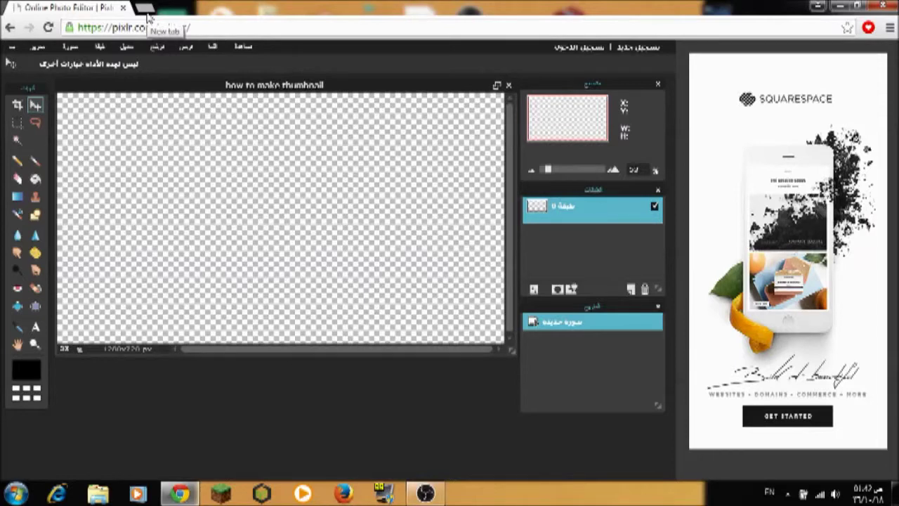
click(145, 8)
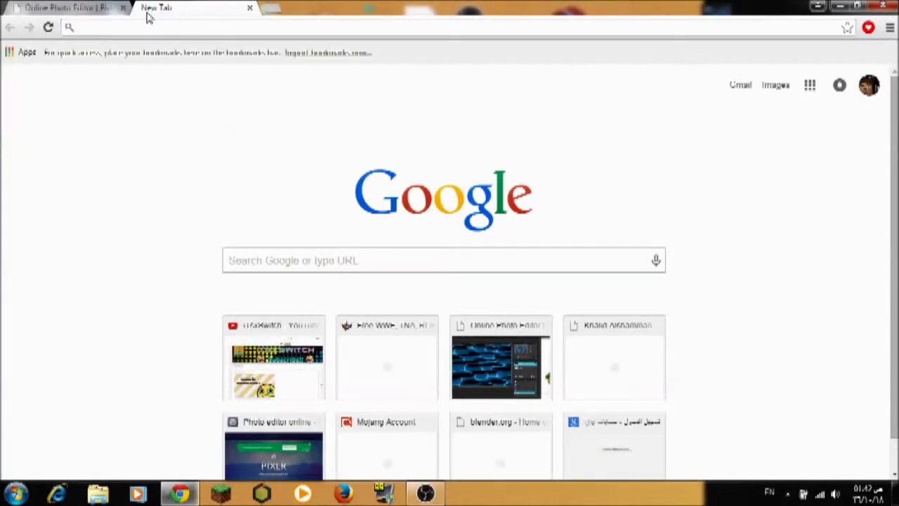
Search Google for 'cool backgrounds'
click(260, 263)
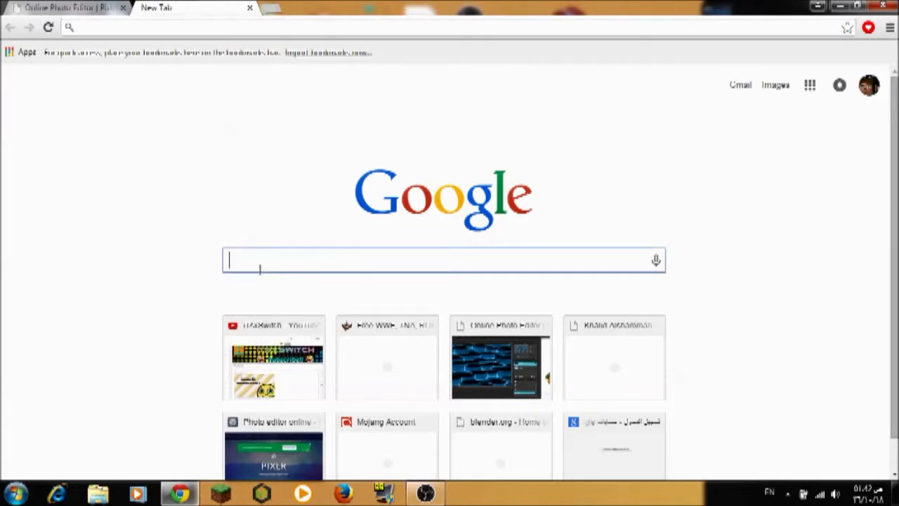
text(back)
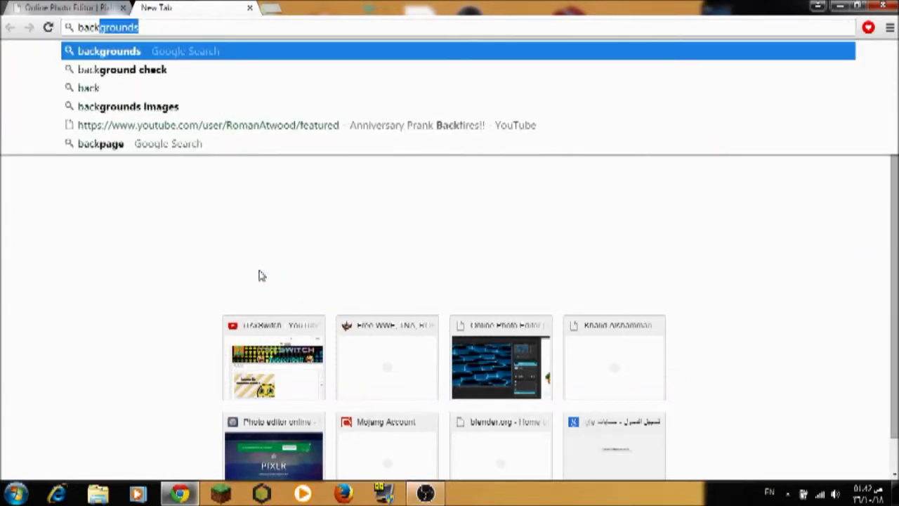
key(BackSpace)
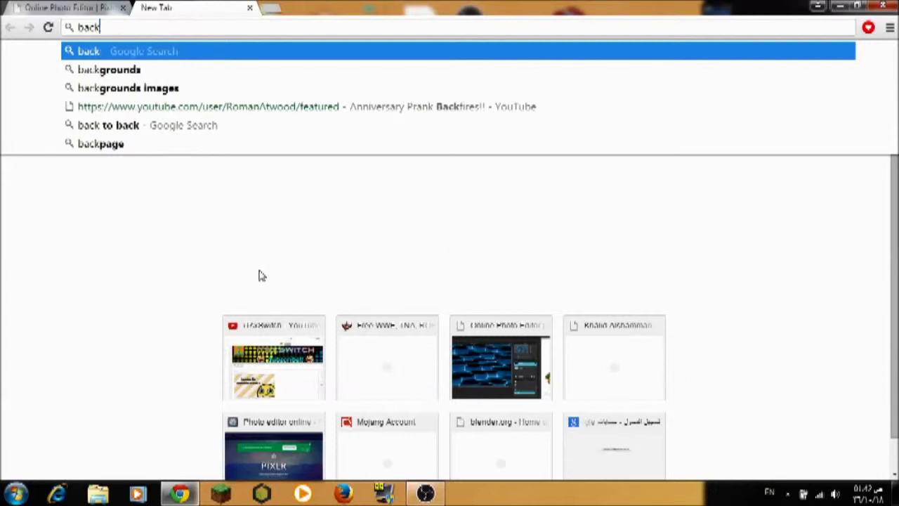
key(BackSpace)
key(BackSpace)
key(BackSpace)
text(cool )
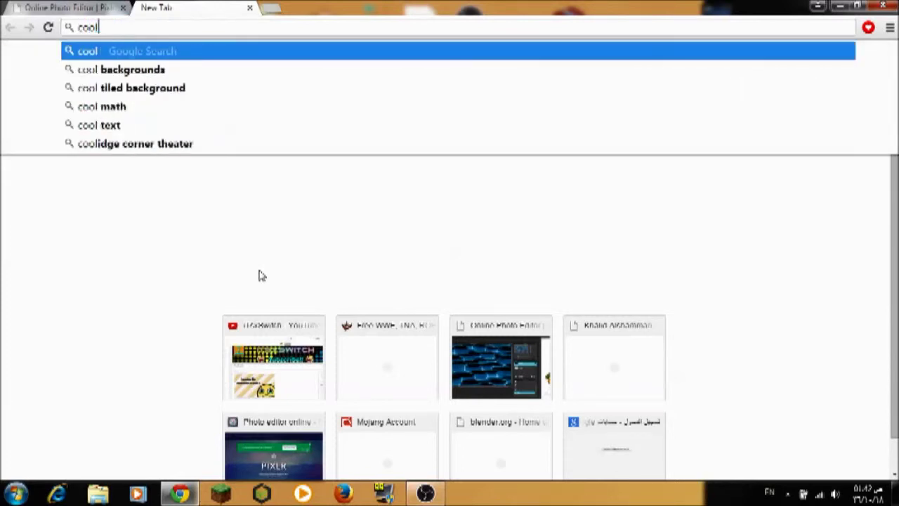
text(backgrounds)
key(Return)
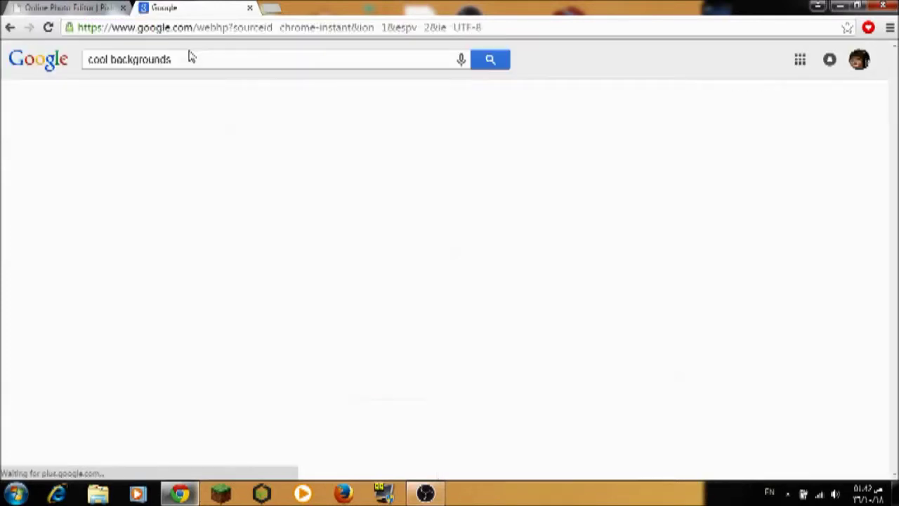
In the image results, open the preview of the glowing blue squares wallpaper
click(144, 97)
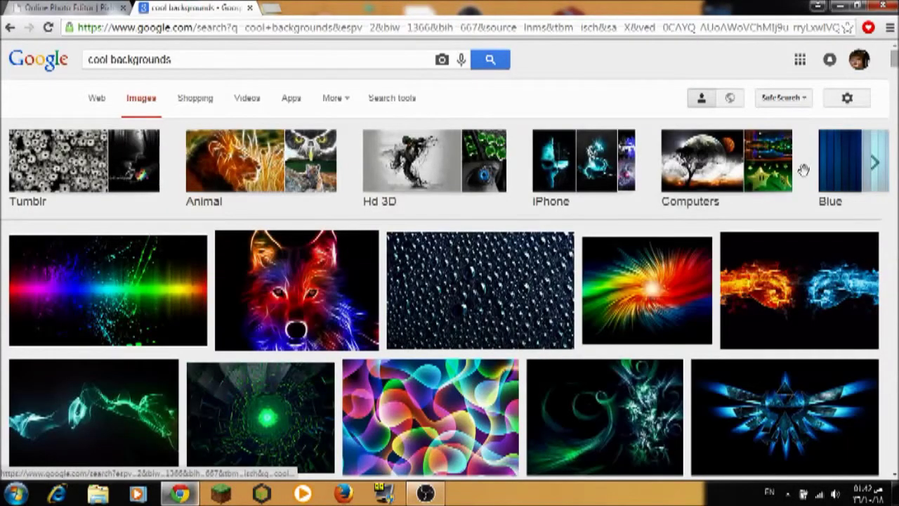
scroll(518, 204, down, 2)
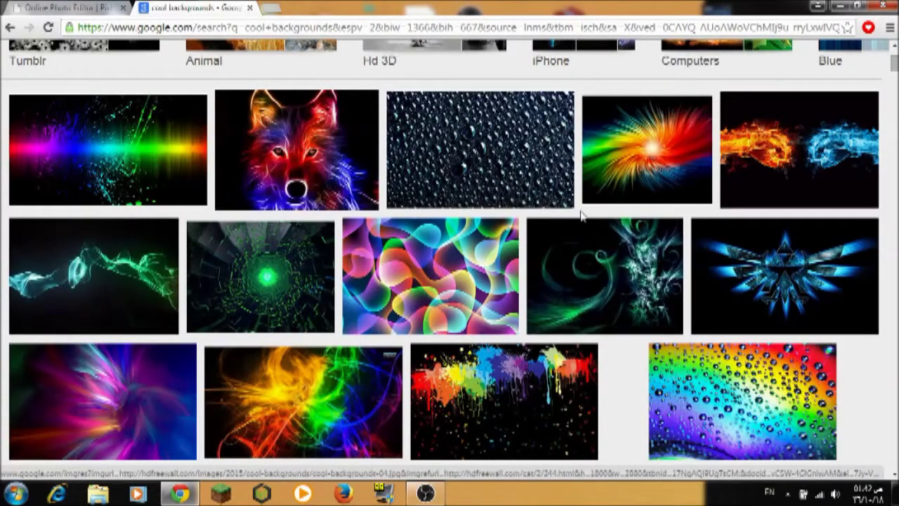
scroll(449, 260, down, 3)
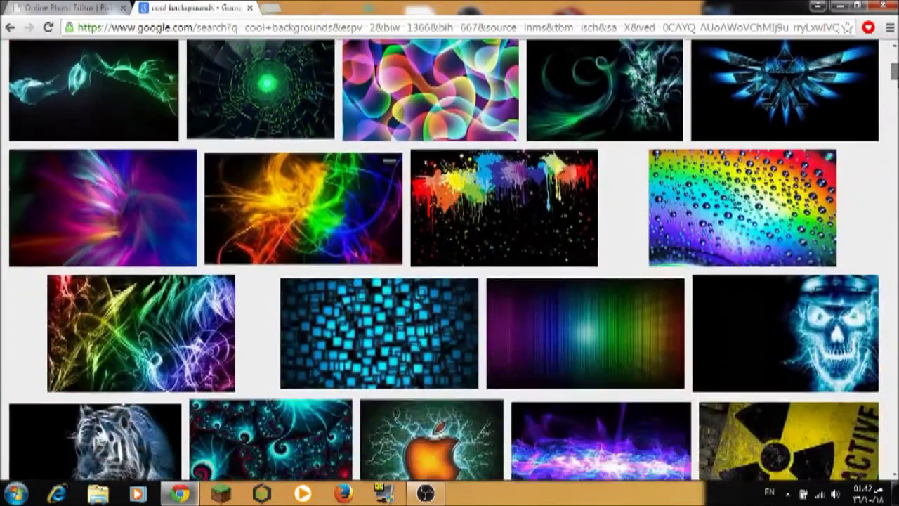
scroll(450, 260, down, 1)
scroll(449, 259, down, 1)
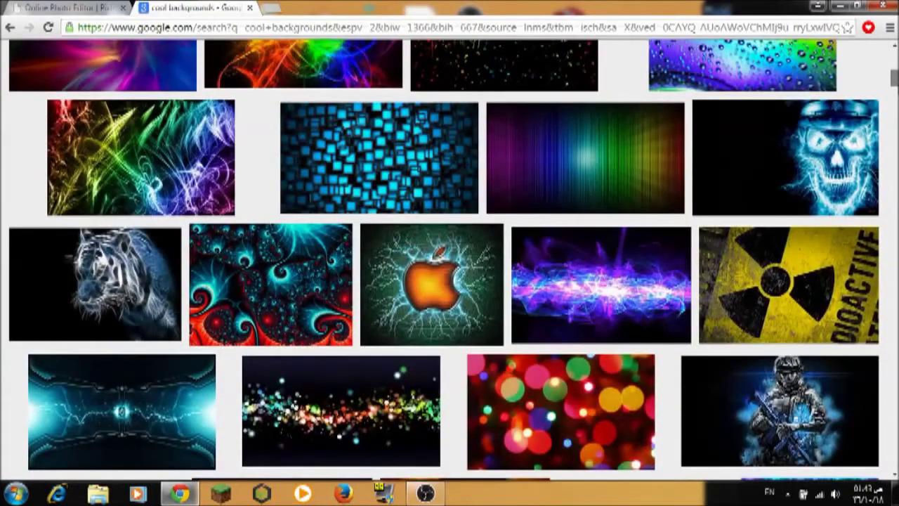
scroll(493, 79, down, 1)
click(464, 99)
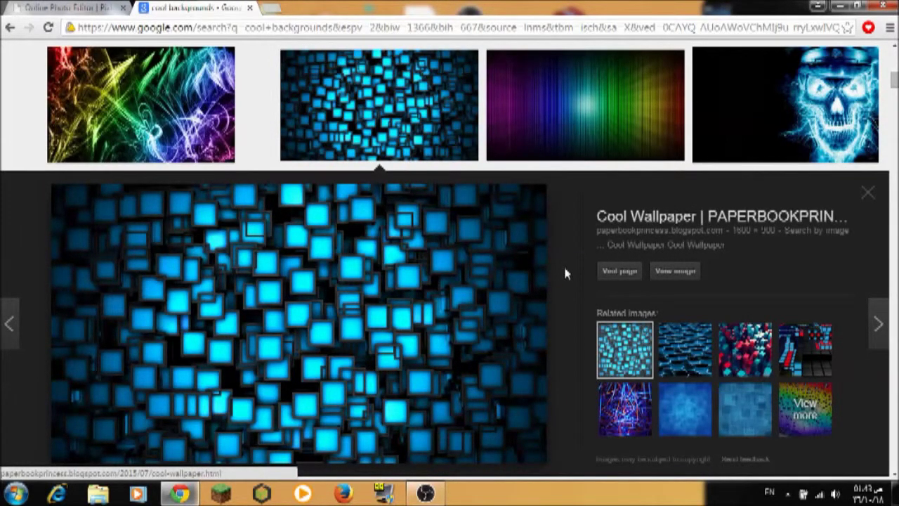
Glance at the hexagon wallpaper, return to the blue squares preview and check its 1800×900 size
click(677, 366)
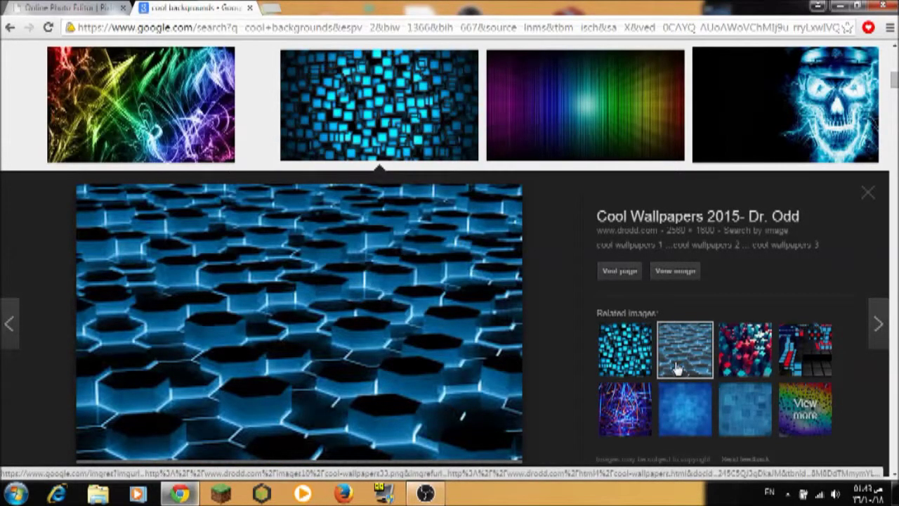
click(635, 368)
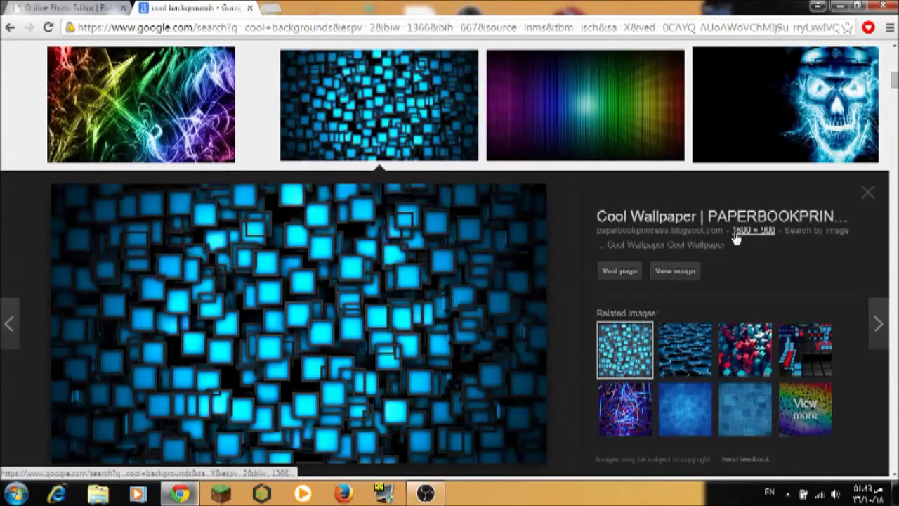
mouse_move(732, 231)
mouse_down()
mouse_move(777, 240)
mouse_move(778, 231)
mouse_up()
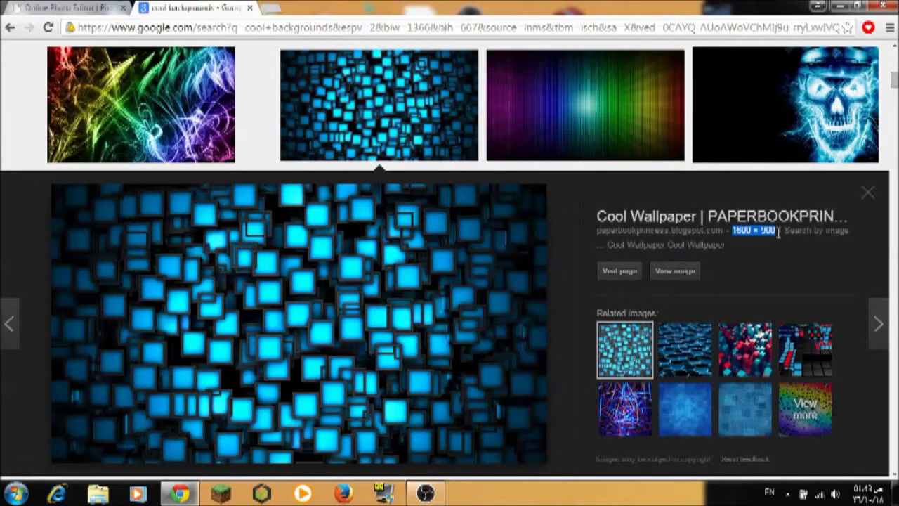
click(776, 235)
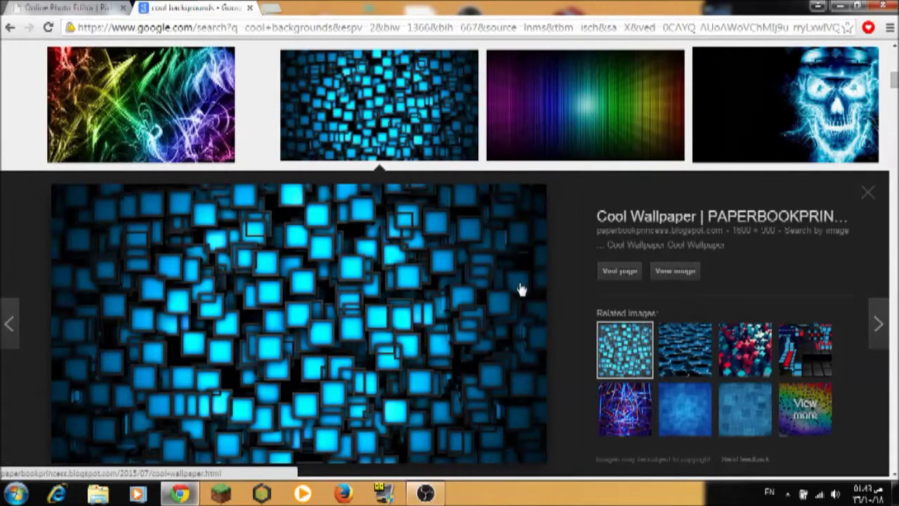
Save the blue squares image to Pictures as JPEG 'Cool-Wallpaper-26-HD'
right_click(470, 289)
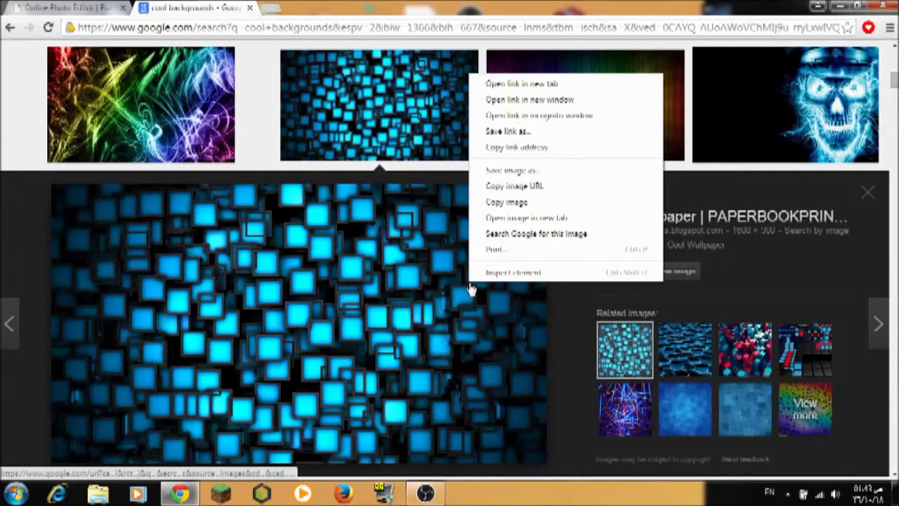
click(512, 170)
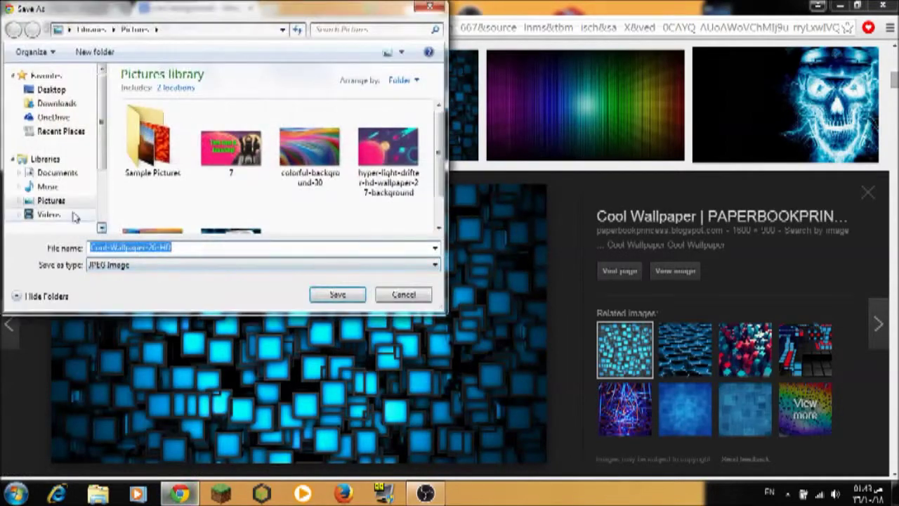
click(63, 201)
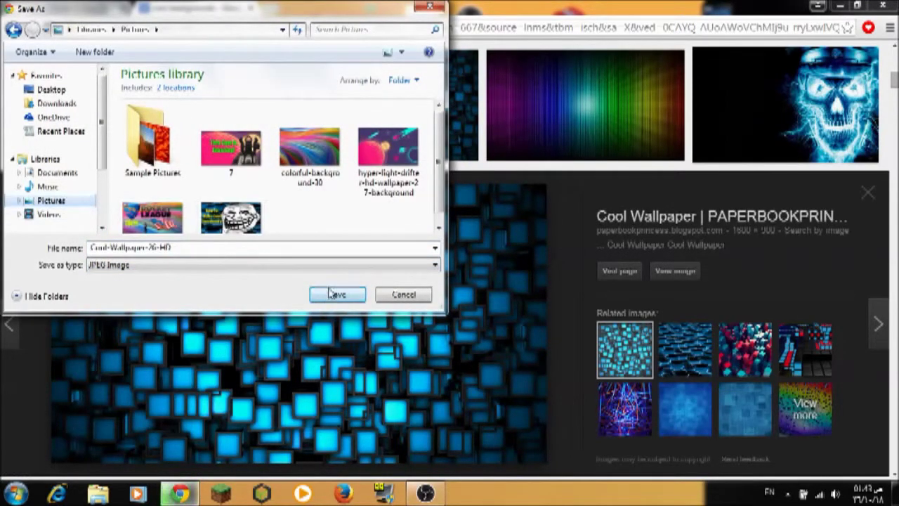
scroll(393, 172, down, 1)
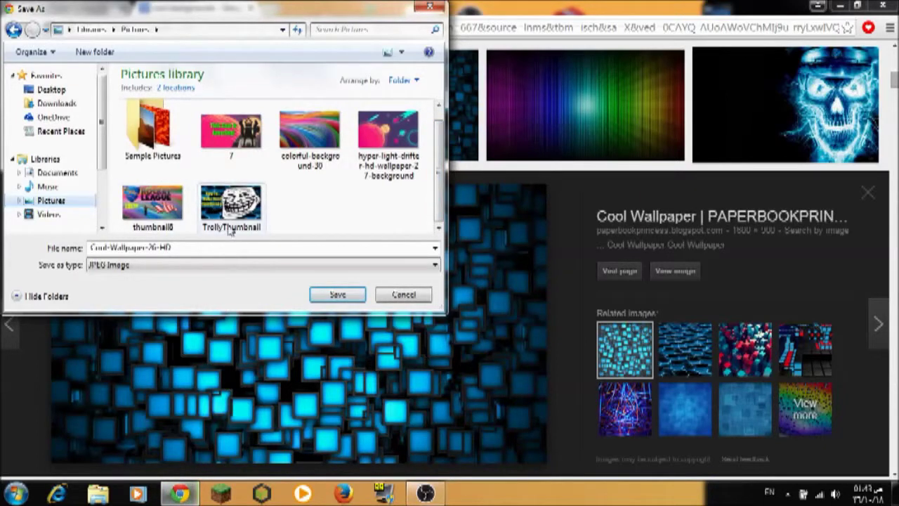
click(338, 295)
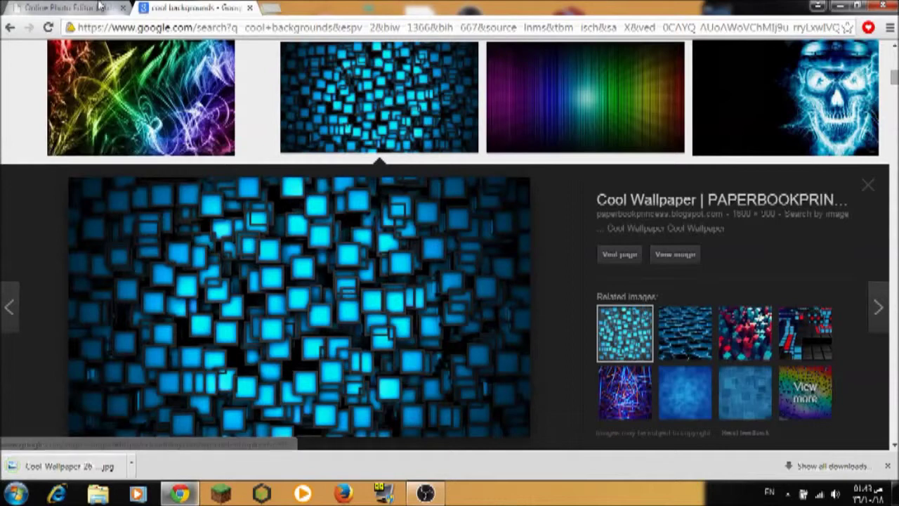
Open Cool-Wallpaper-26-HD in Pixlr Editor and select all of it
click(100, 7)
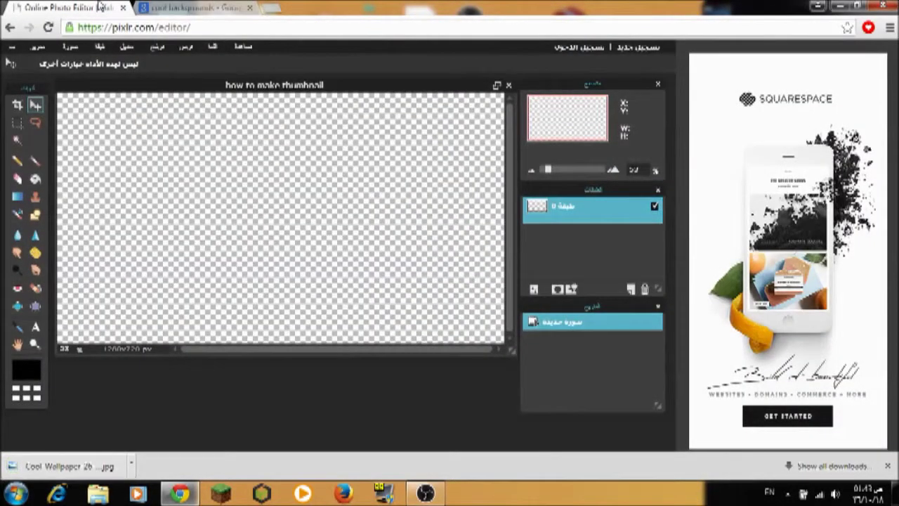
click(12, 46)
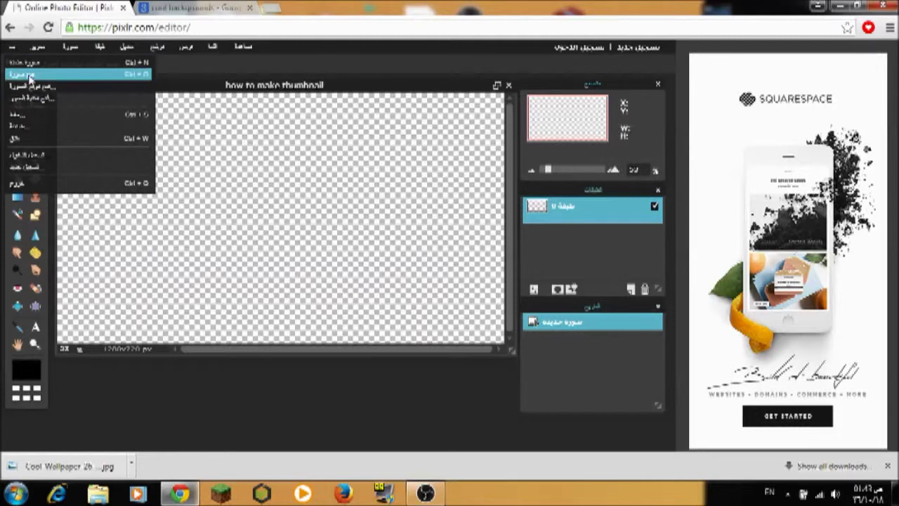
click(44, 76)
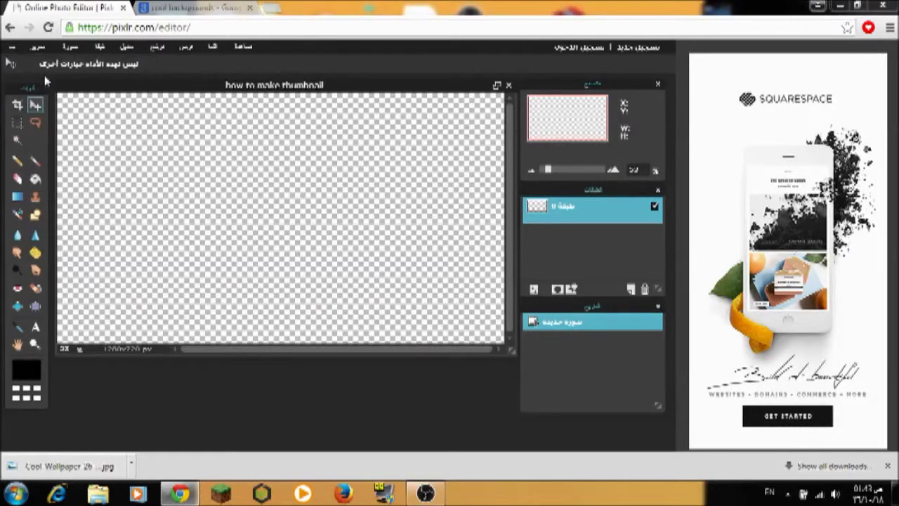
click(406, 156)
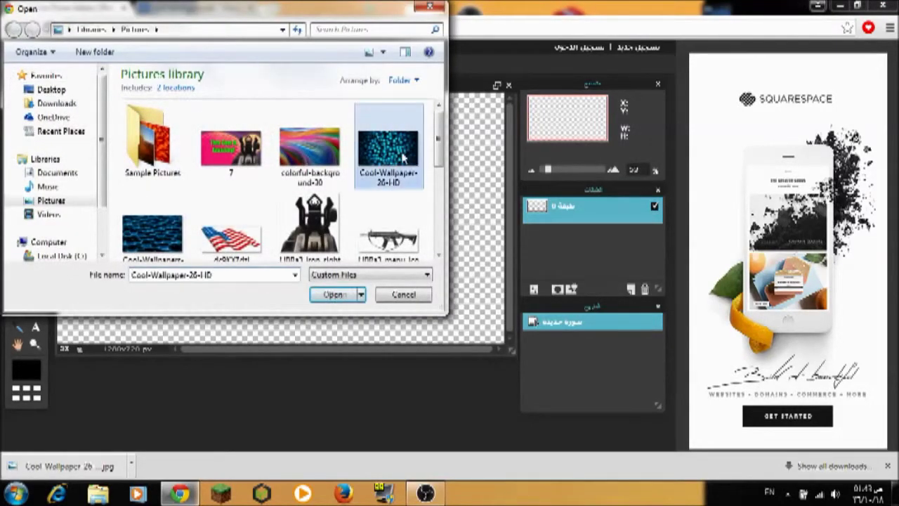
click(333, 295)
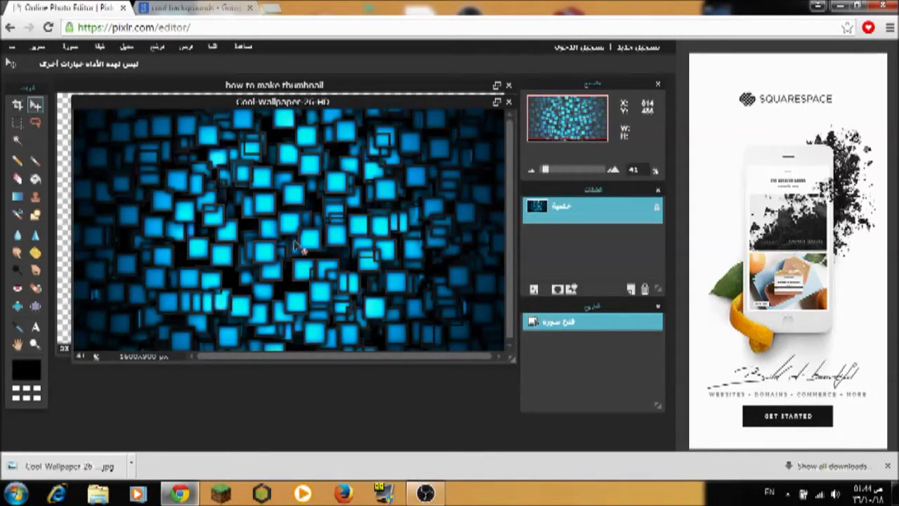
key(ctrl+a)
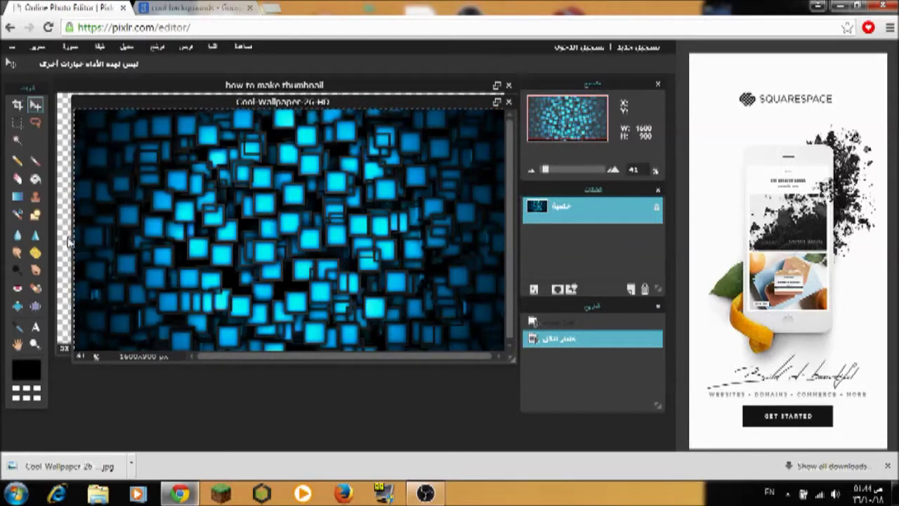
click(68, 242)
Paste the wallpaper into the thumbnail as a layer and close the wallpaper file unsaved
key(ctrl+v)
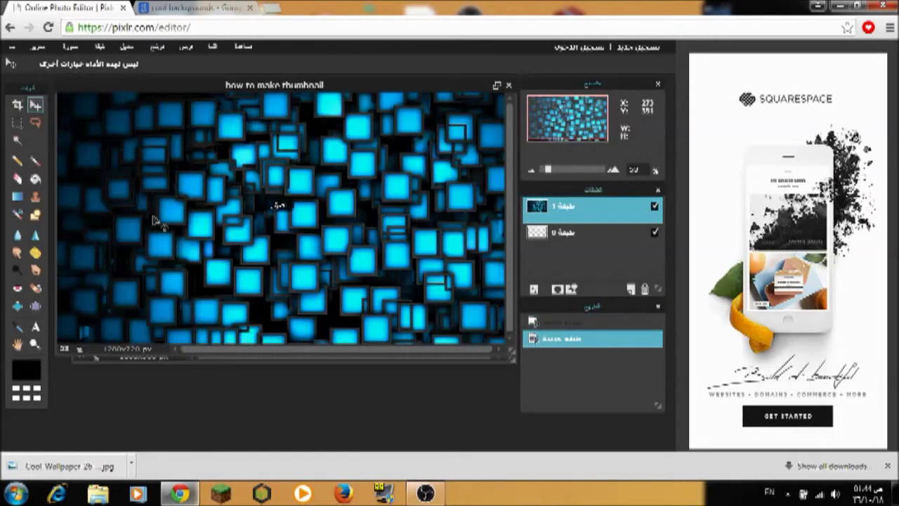
click(158, 360)
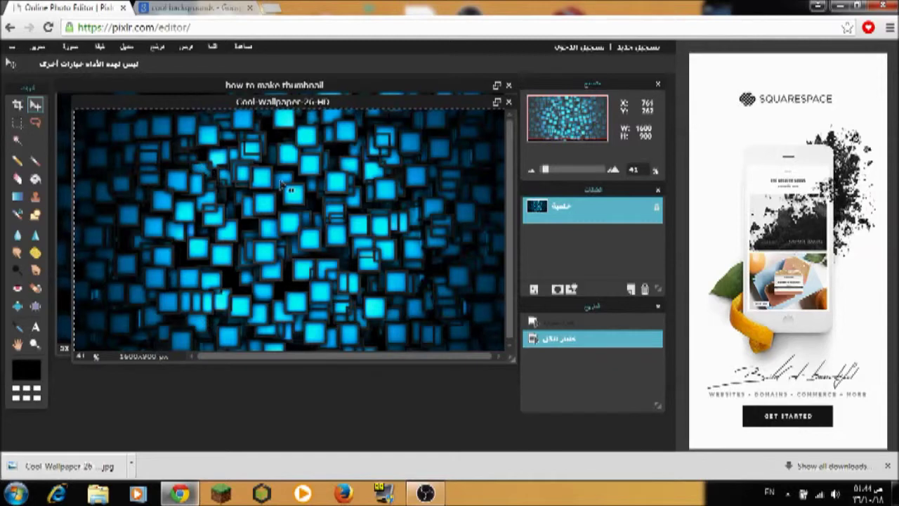
click(509, 102)
click(341, 271)
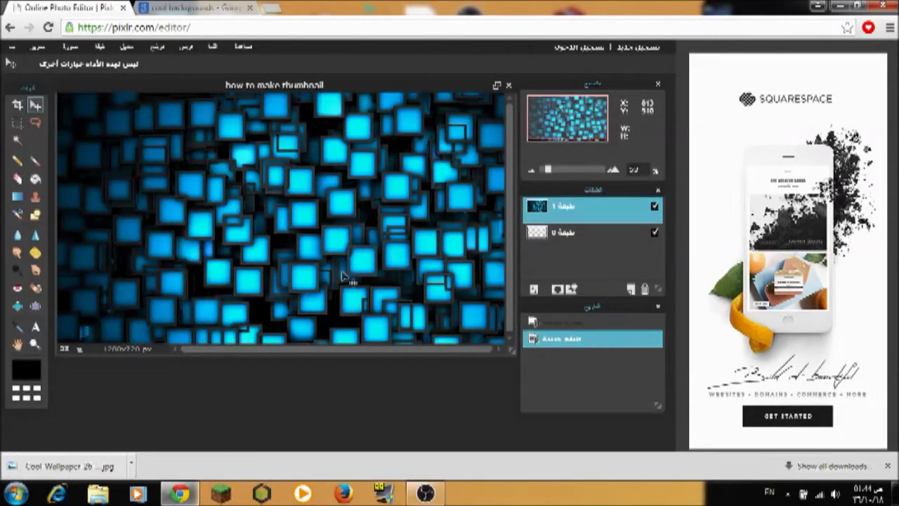
Drag the cube layer until it fully covers the canvas
drag(276, 229, 313, 212)
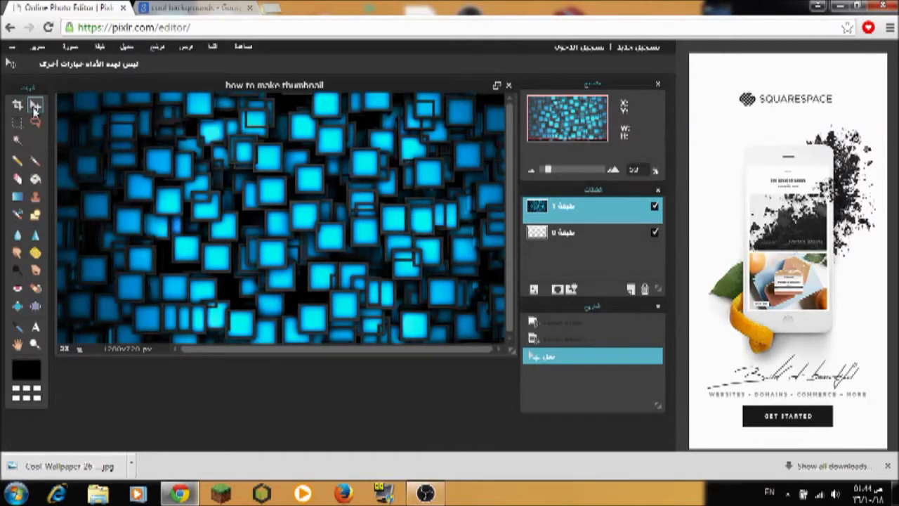
mouse_move(188, 226)
mouse_down()
mouse_move(198, 265)
mouse_move(150, 197)
mouse_move(181, 178)
mouse_move(211, 216)
mouse_up()
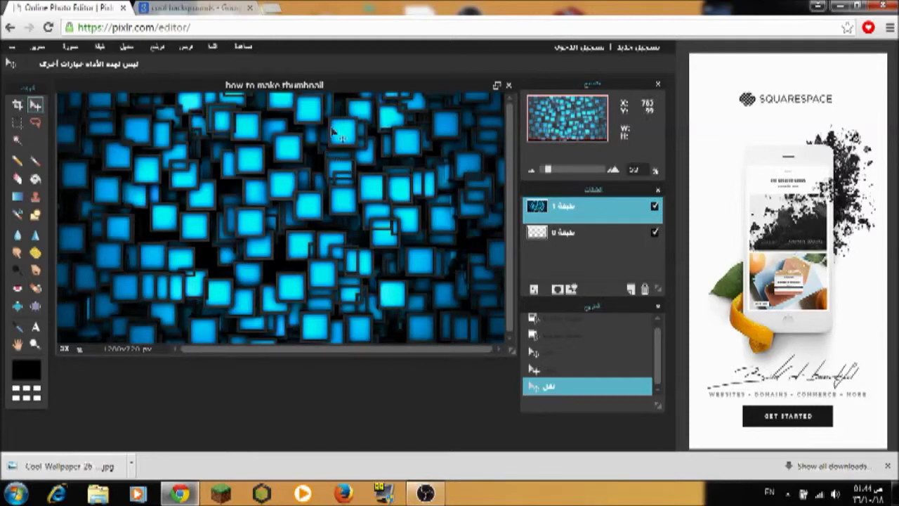
click(184, 7)
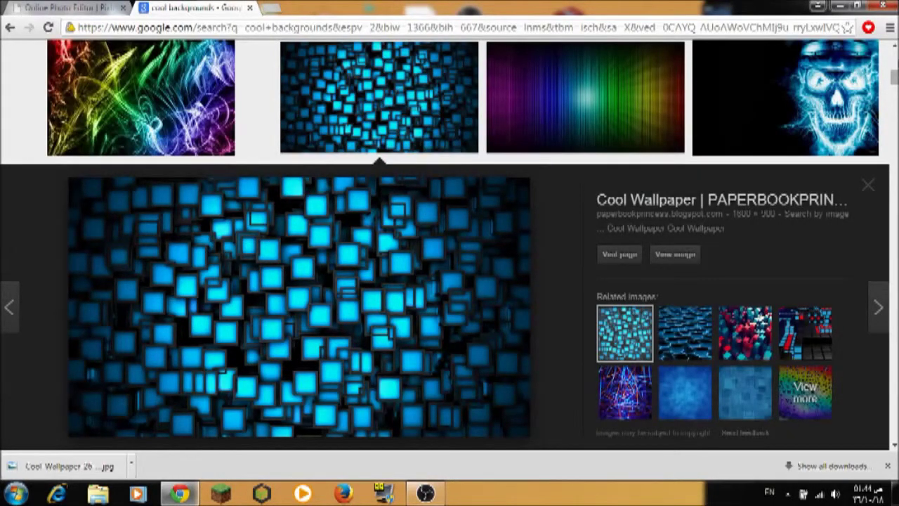
Clear the Google Images search and search for 'troll face png'
scroll(450, 281, up, 10)
click(375, 64)
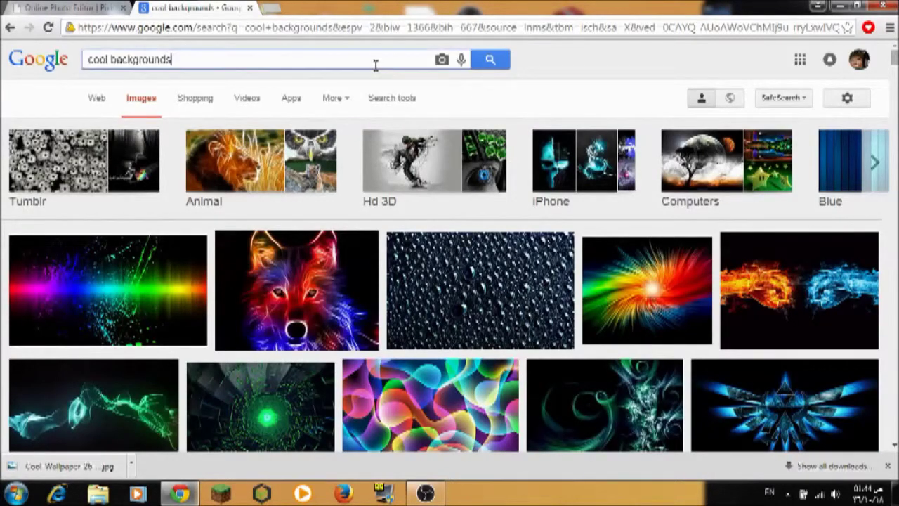
key(ctrl+shift+Left)
key(BackSpace)
key(BackSpace)
key(BackSpace)
key(BackSpace)
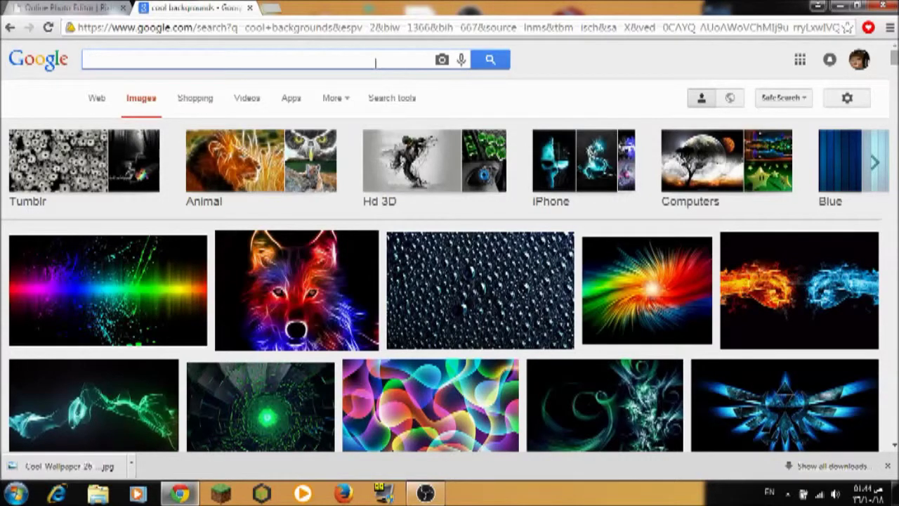
text(trool)
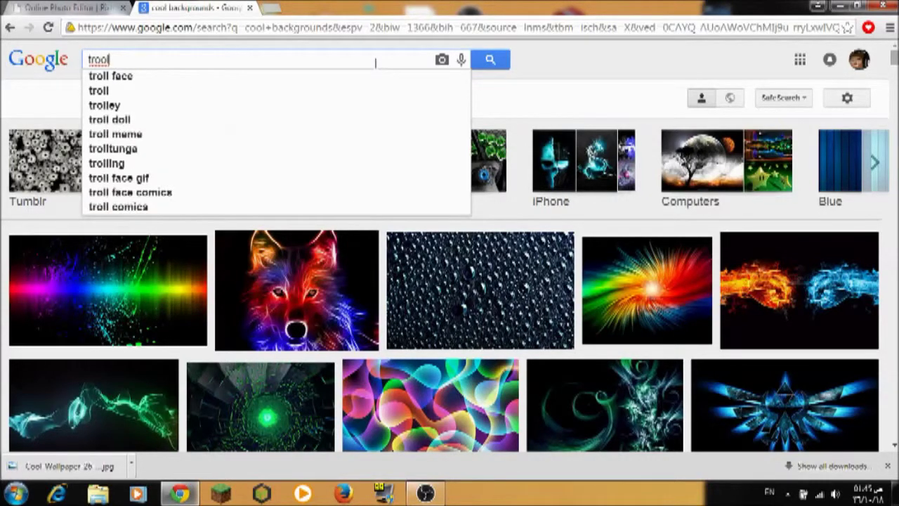
key(BackSpace)
key(BackSpace)
text(l )
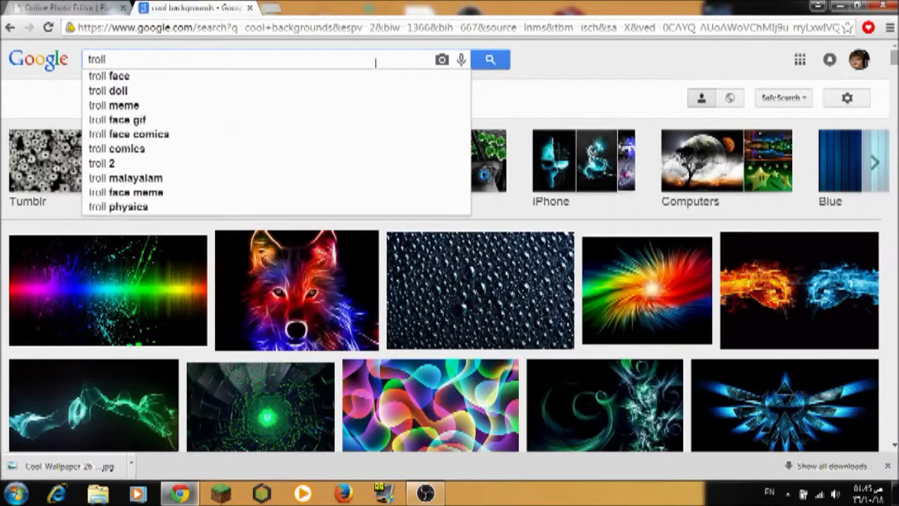
text(r)
key(BackSpace)
text(fac)
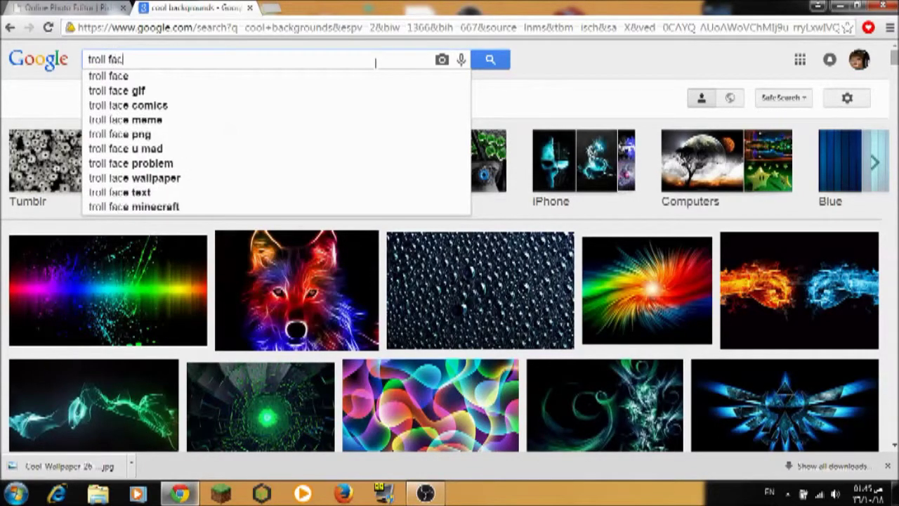
text(e )
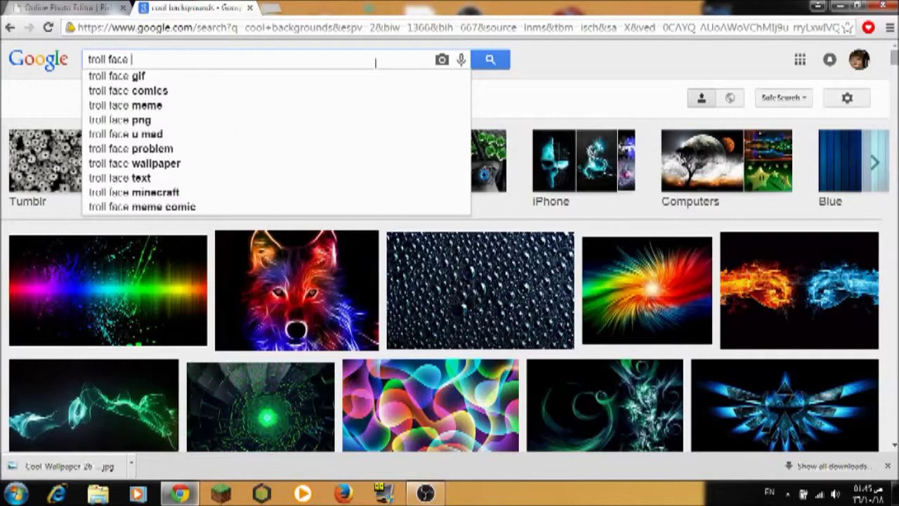
text(p)
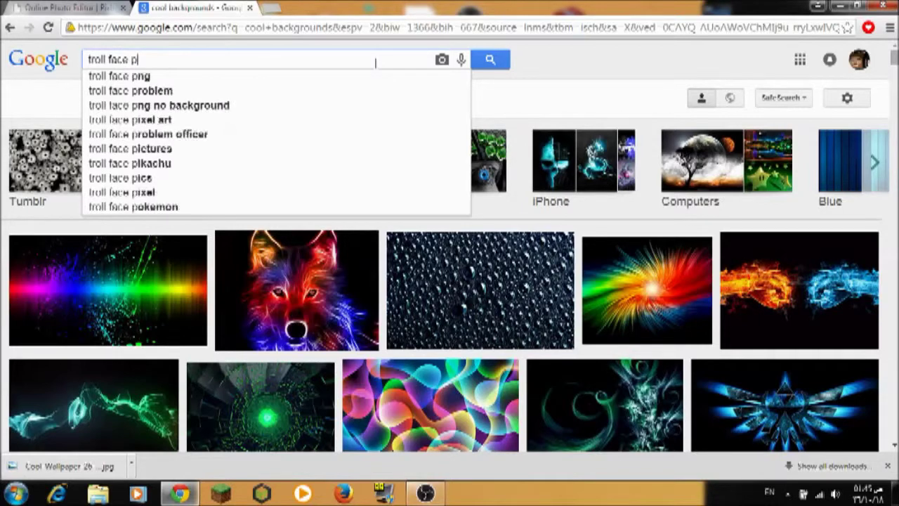
text(ng)
key(Return)
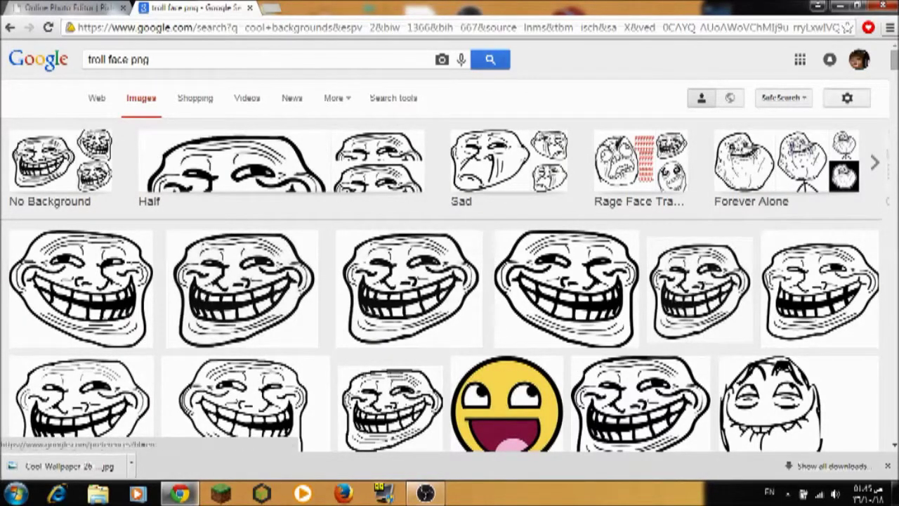
Preview several troll face results, ending on the Transparent Troll Face
drag(894, 61, 894, 66)
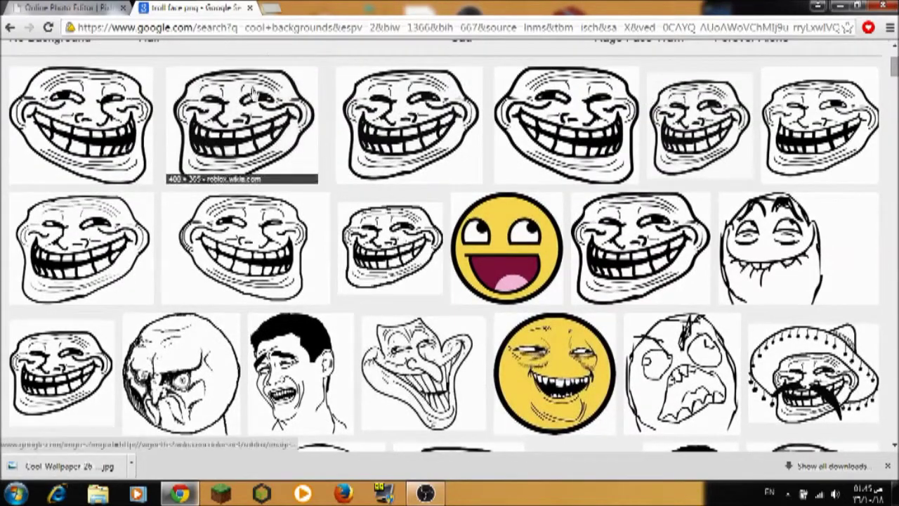
click(216, 159)
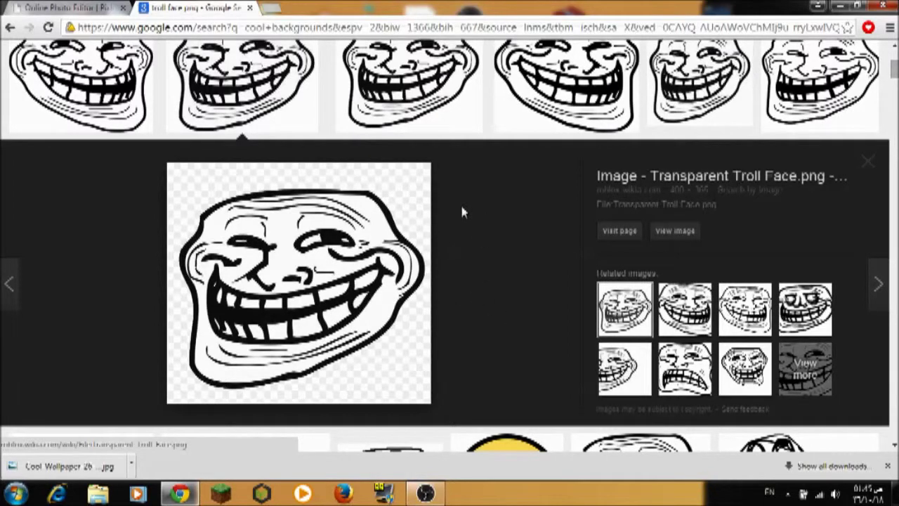
click(409, 106)
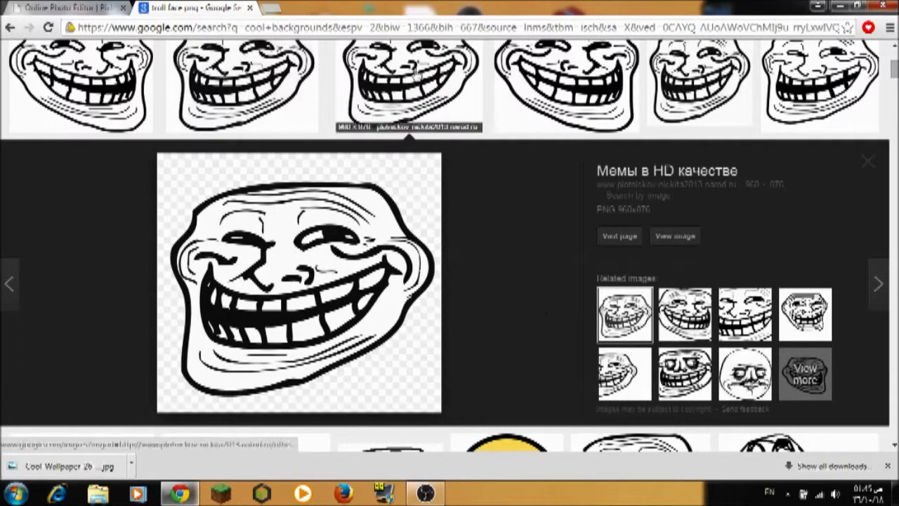
click(251, 114)
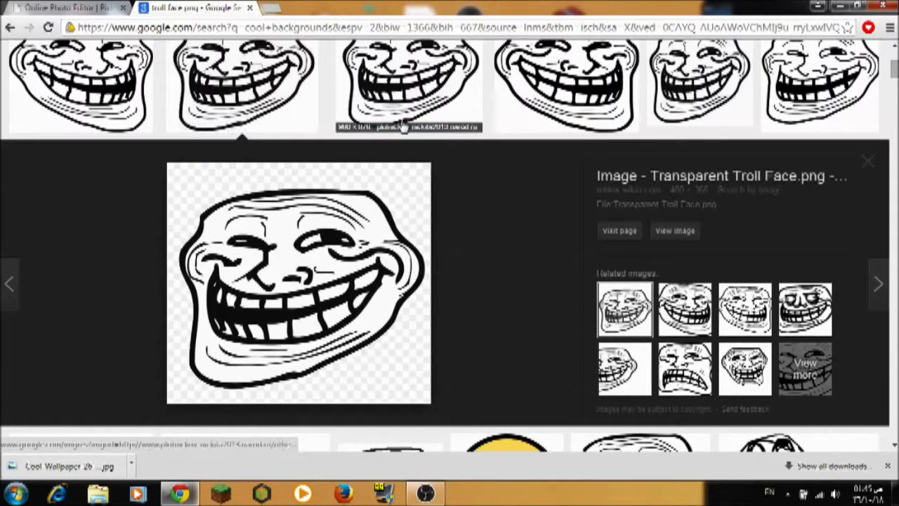
click(535, 83)
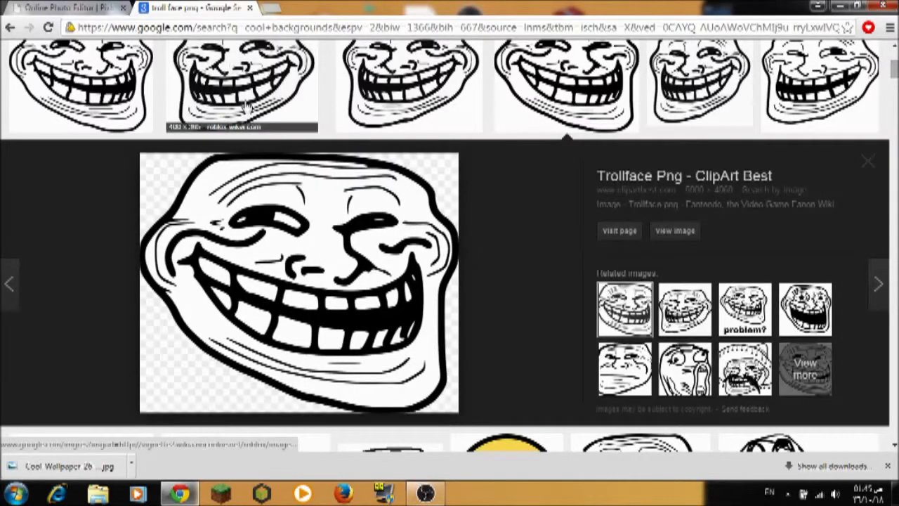
click(244, 106)
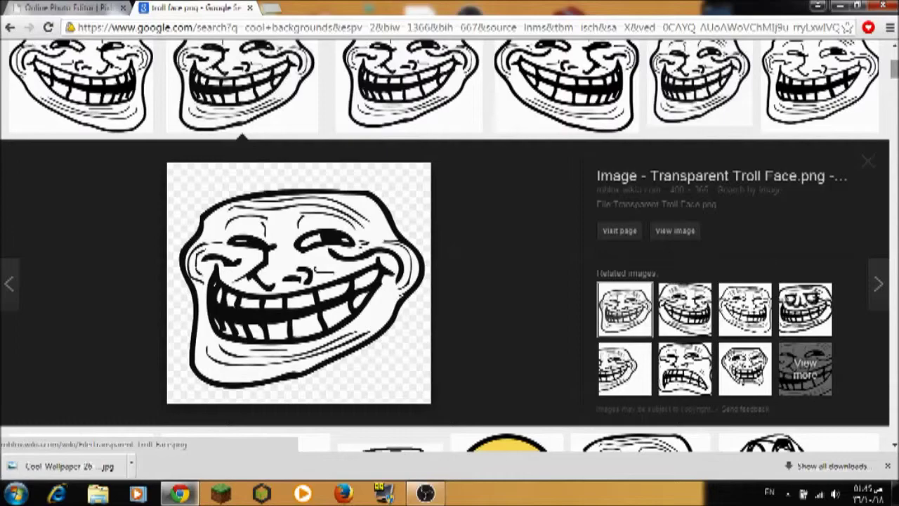
Scroll further down and open the open-mouthed LOL troll face preview
drag(895, 73, 895, 92)
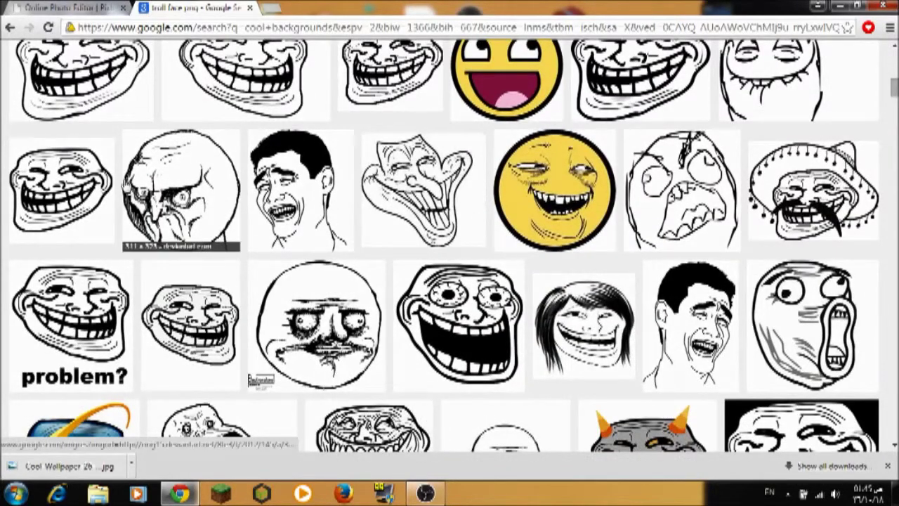
click(109, 83)
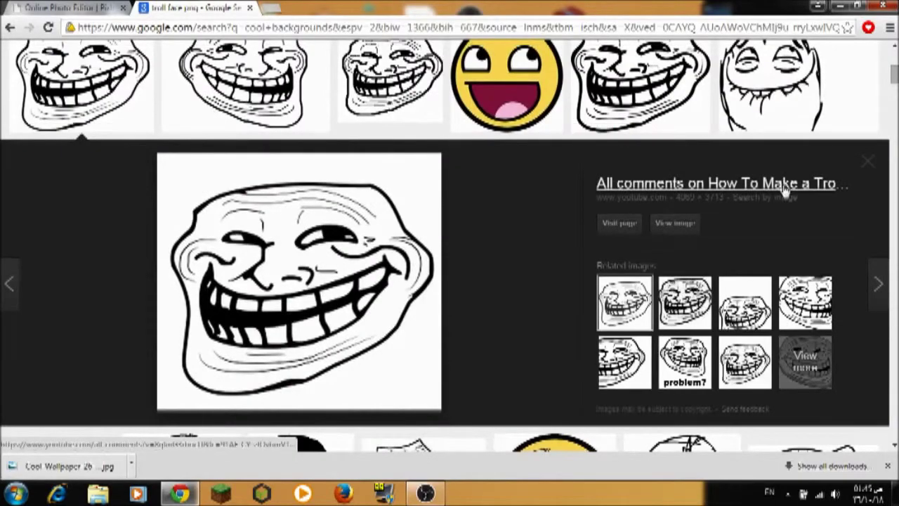
click(864, 163)
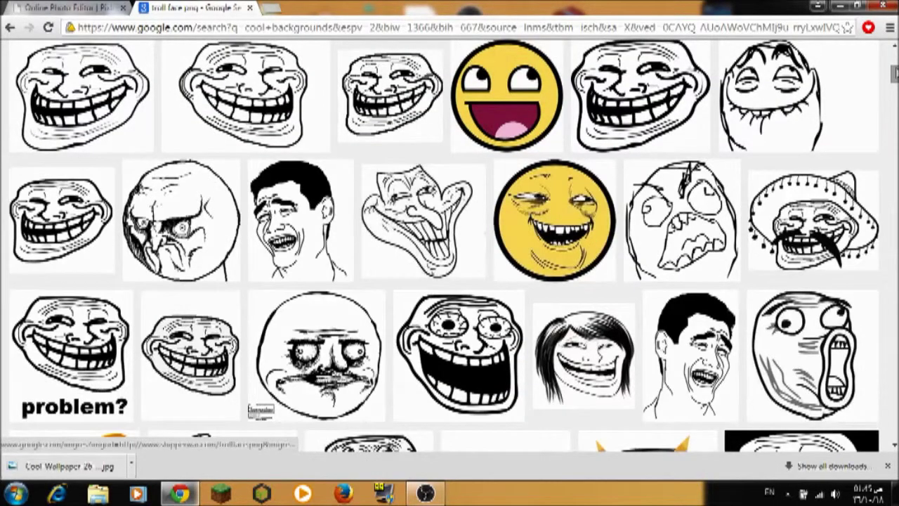
scroll(815, 207, down, 1)
scroll(815, 208, down, 1)
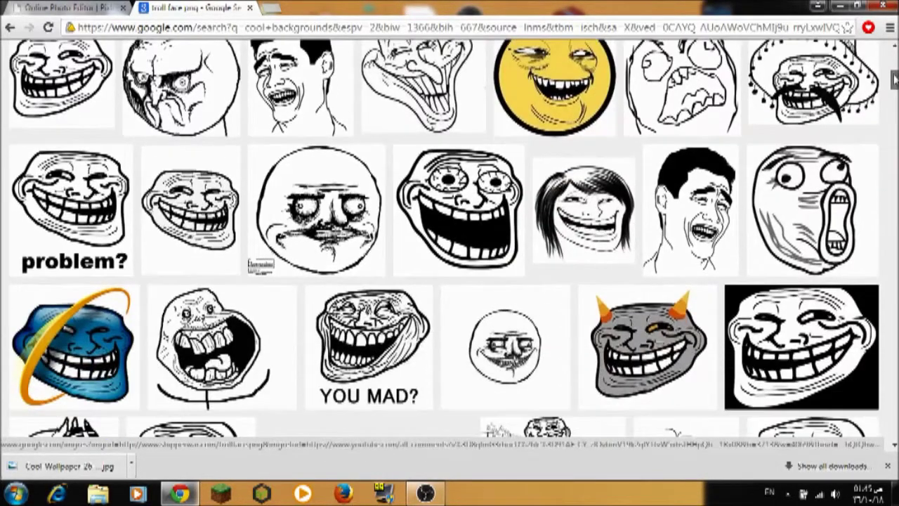
click(814, 207)
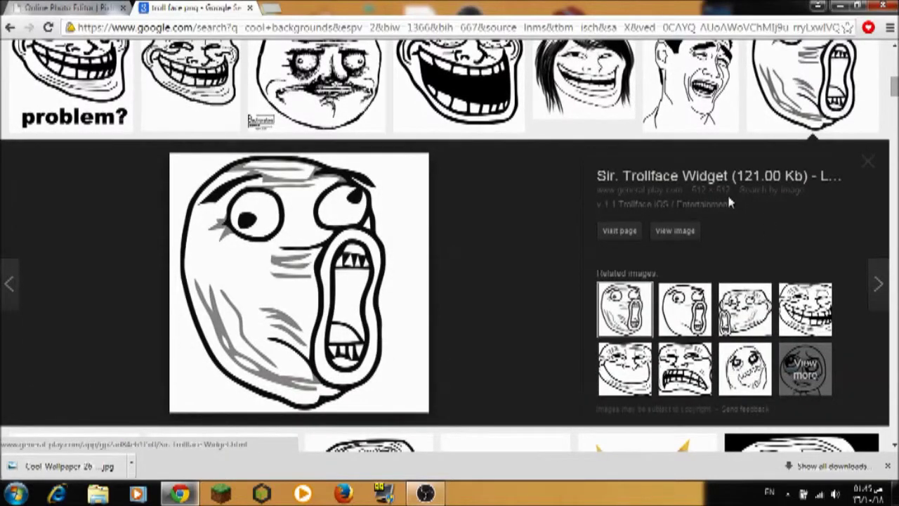
Save the LOL troll face image into Pictures via Save image as
right_click(278, 293)
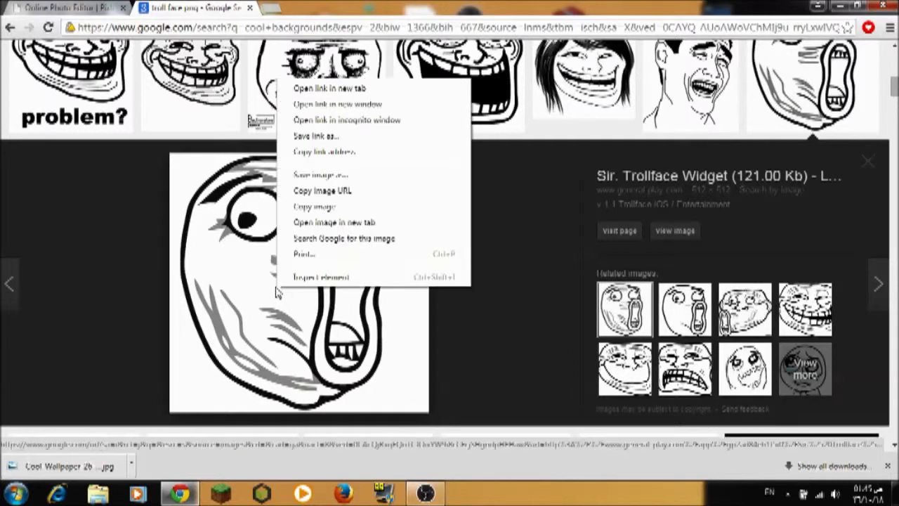
click(321, 174)
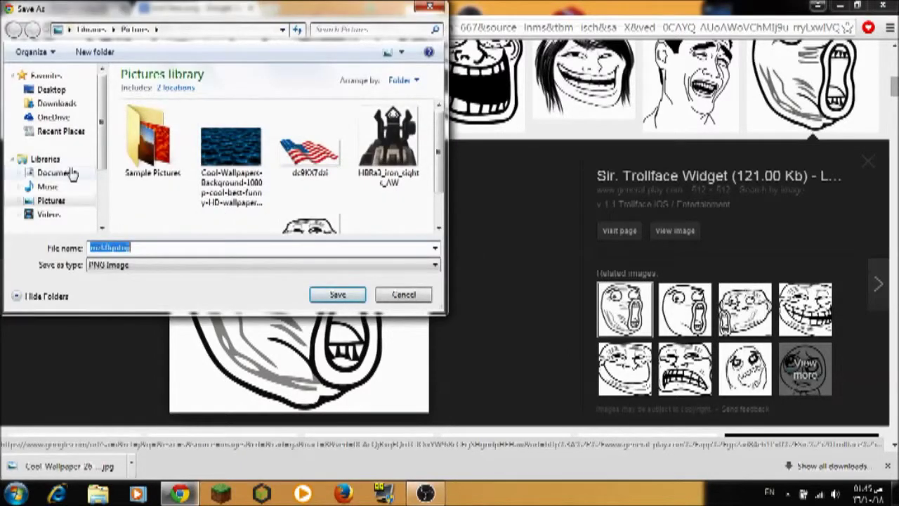
click(337, 298)
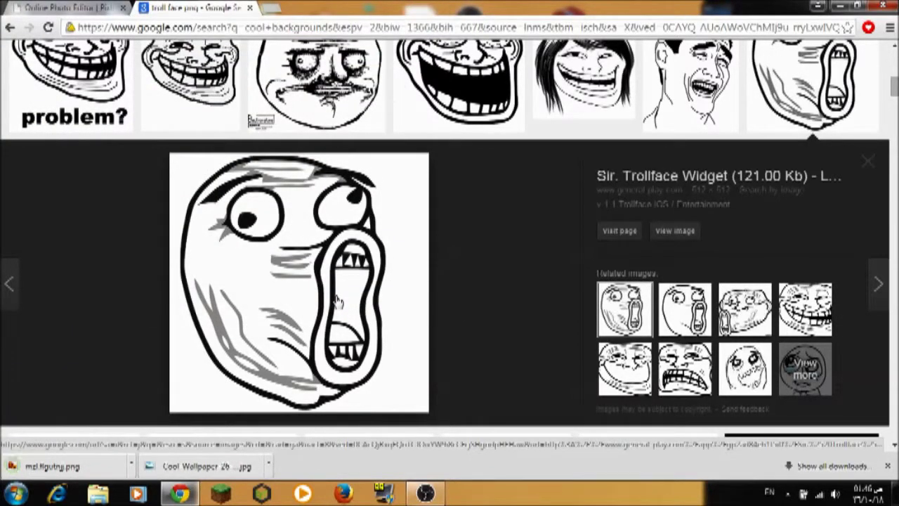
click(49, 7)
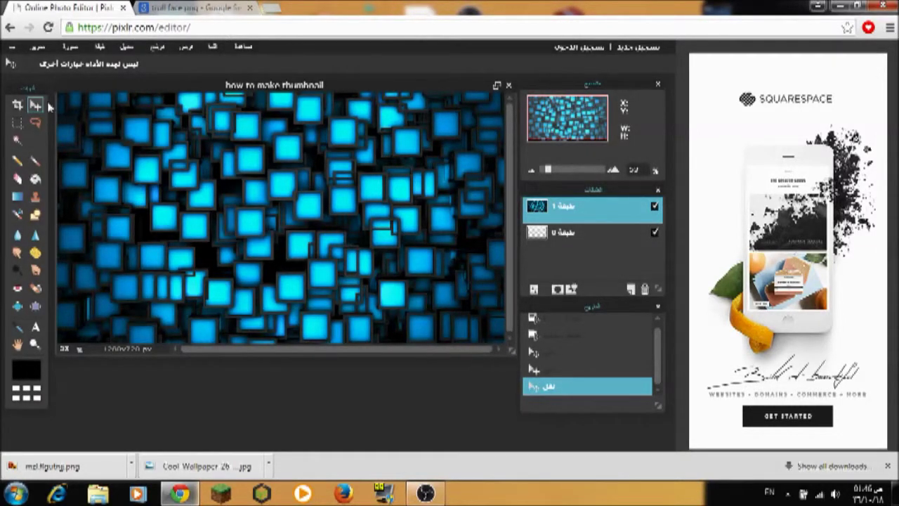
Open the saved troll face image in Pixlr and copy all of it
click(12, 48)
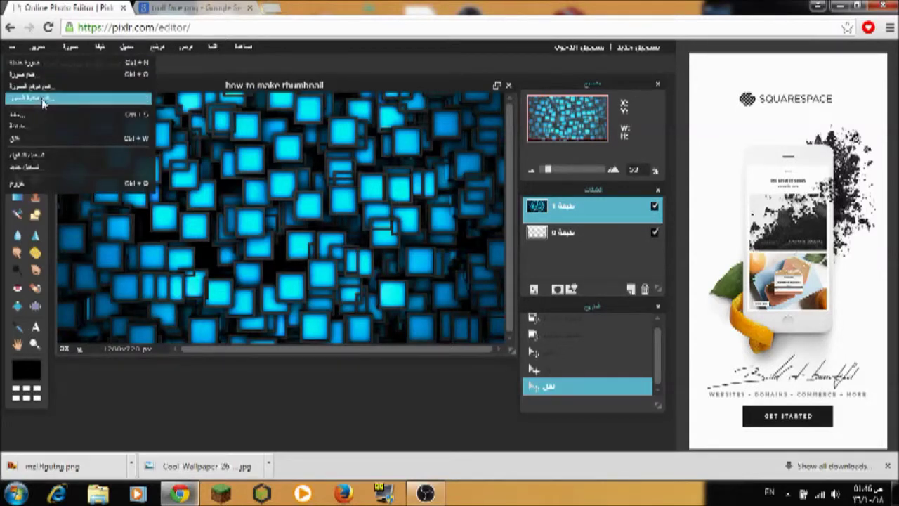
click(51, 76)
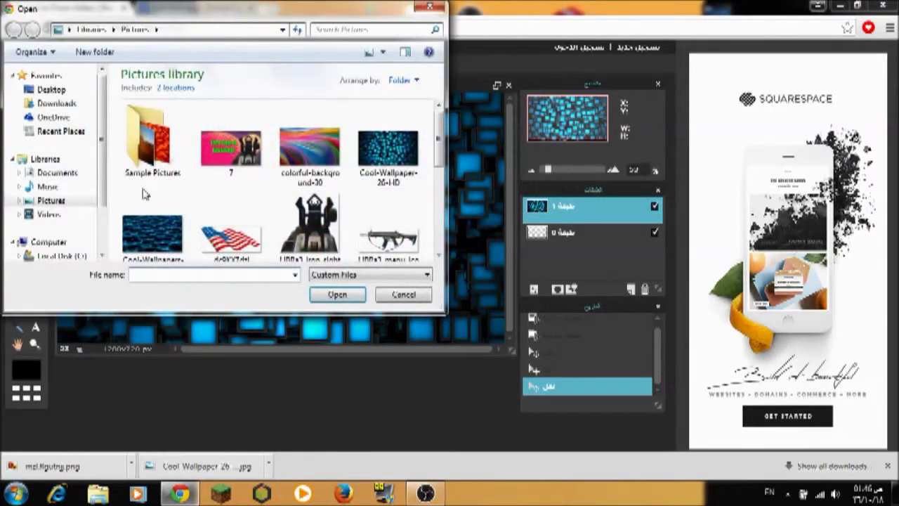
drag(443, 138, 441, 207)
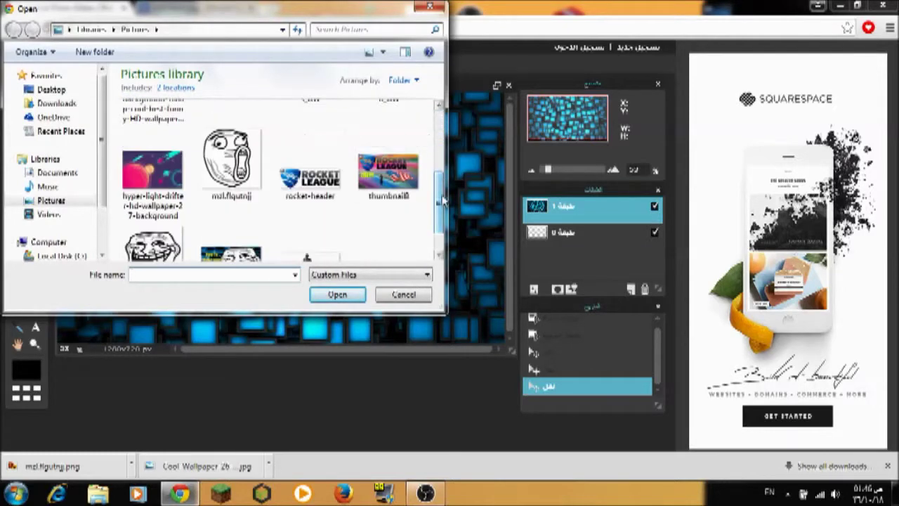
click(231, 162)
click(321, 296)
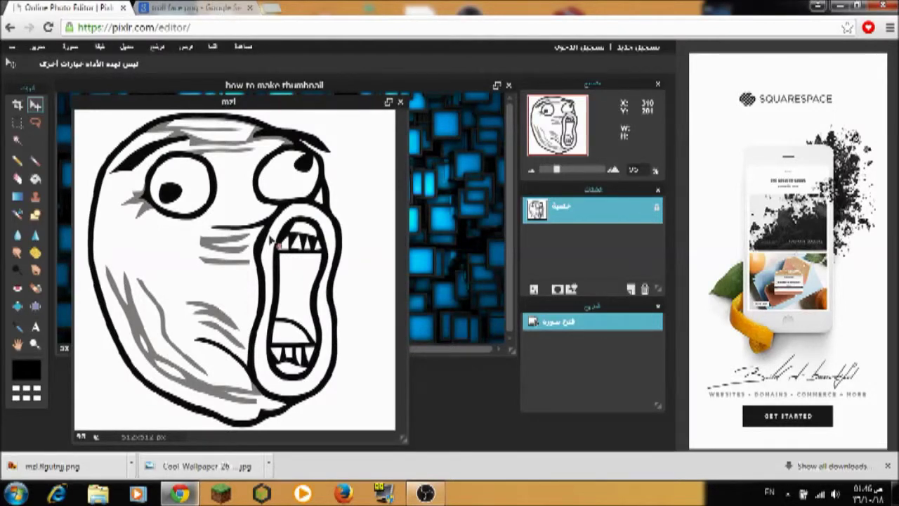
key(ctrl+a)
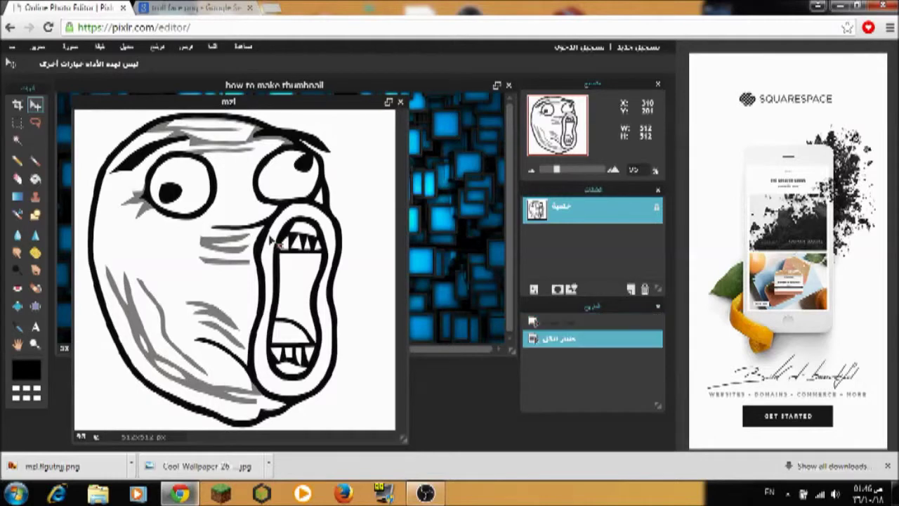
key(ctrl+c)
Paste the troll face into the thumbnail, move it lower, and hide its layer
click(421, 232)
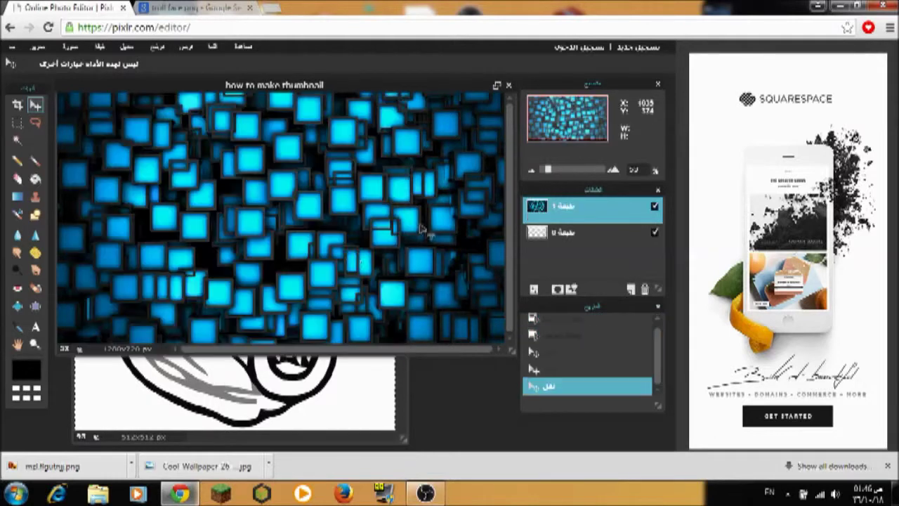
key(ctrl+v)
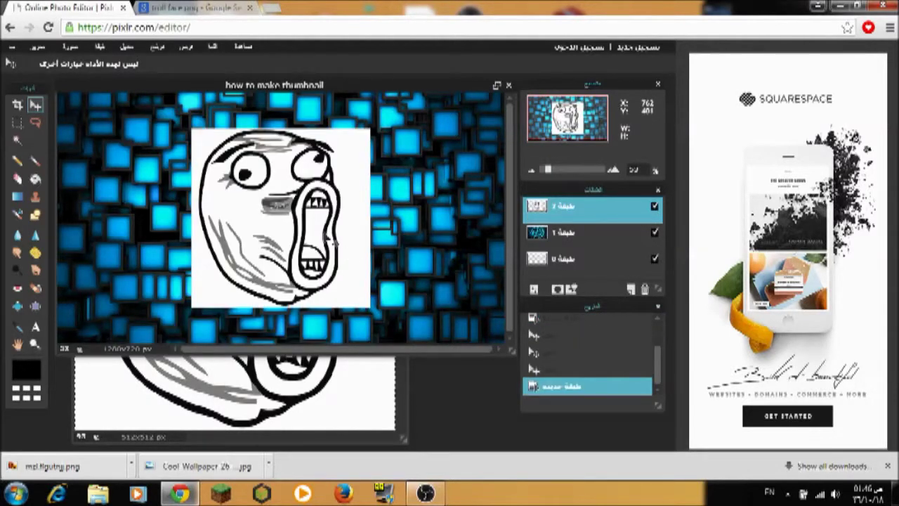
mouse_move(333, 241)
mouse_down()
mouse_move(344, 305)
mouse_move(370, 247)
mouse_up()
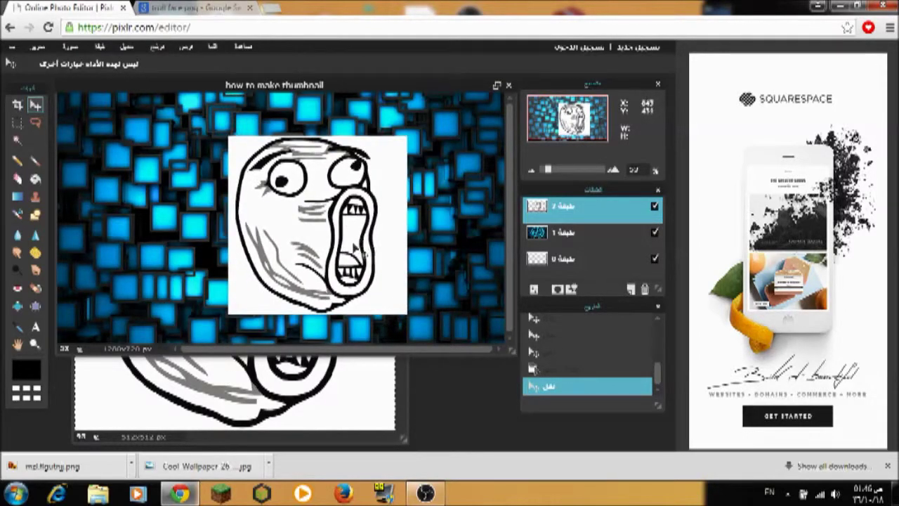
right_click(349, 240)
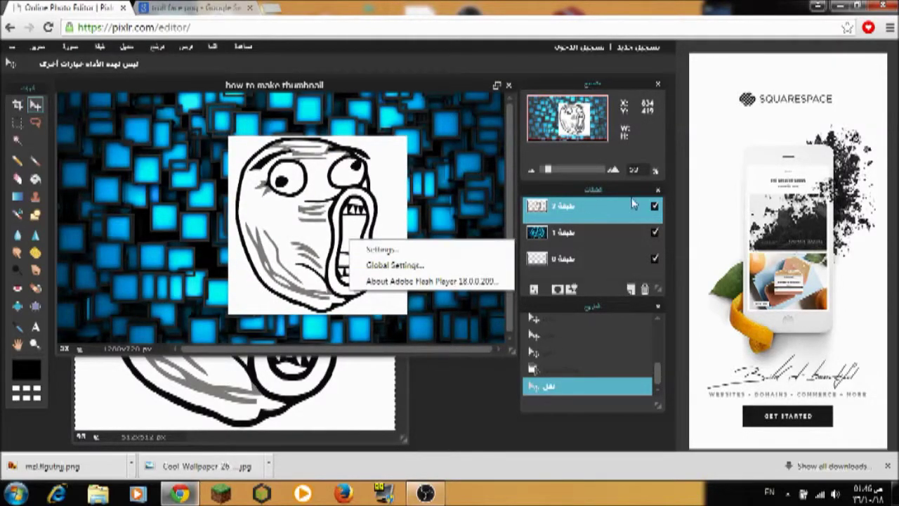
click(655, 206)
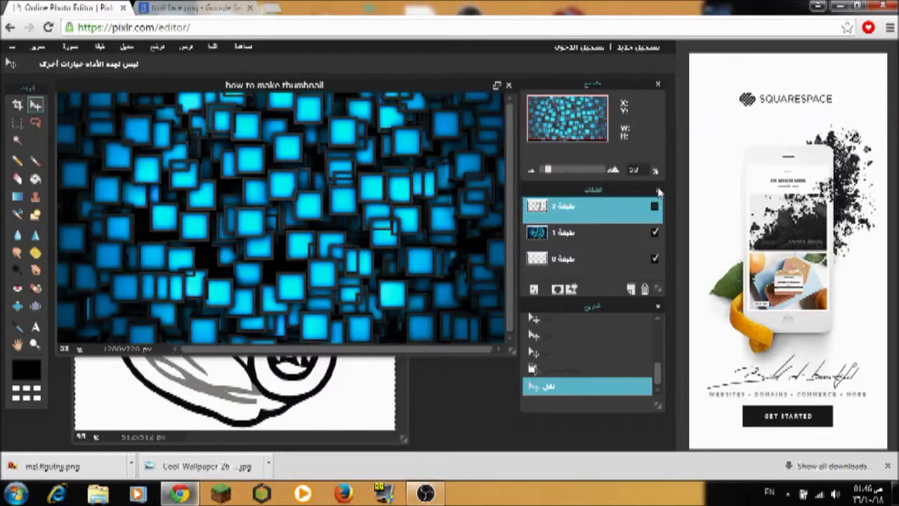
Close the separate troll face document without saving
click(353, 401)
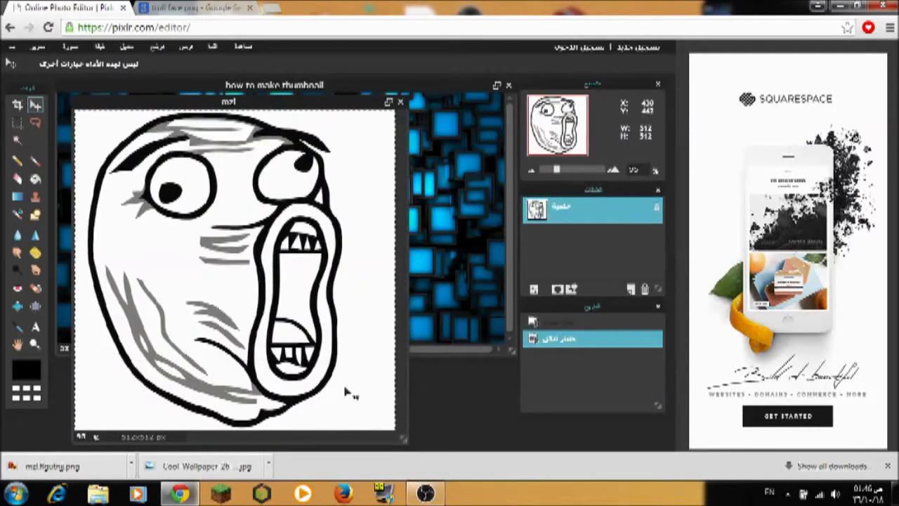
click(400, 102)
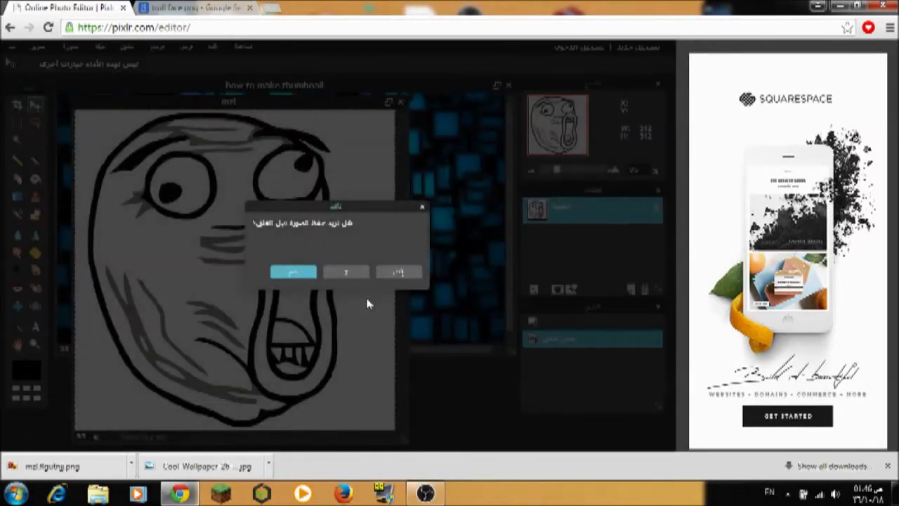
click(354, 271)
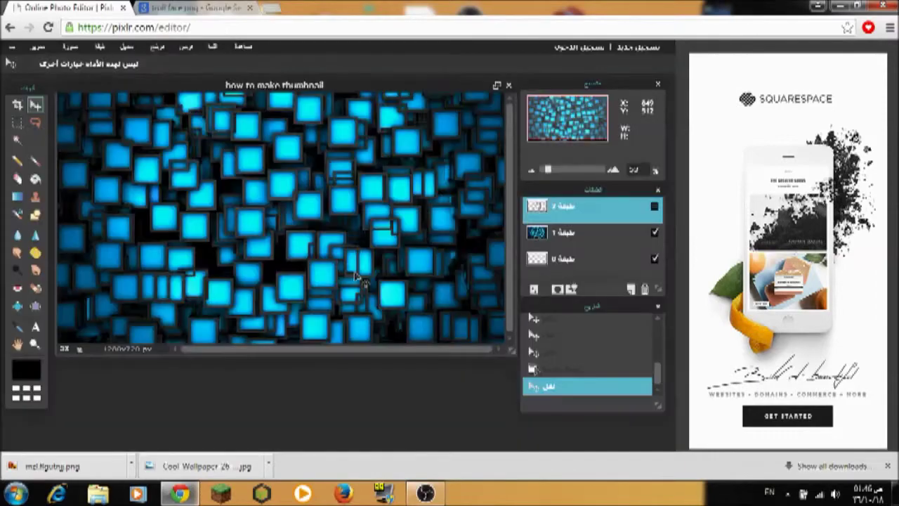
click(200, 7)
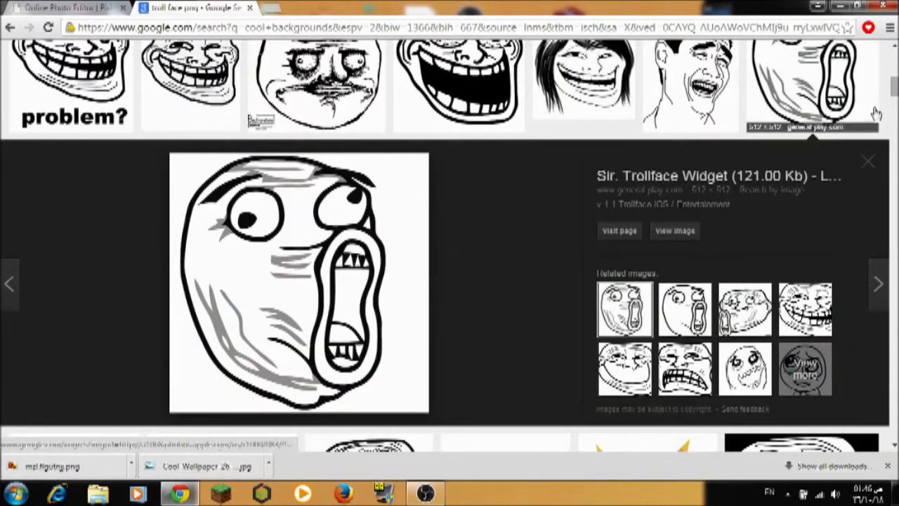
Browse the troll face image results, previewing several candidate faces
scroll(843, 141, up, 1)
mouse_move(894, 86)
mouse_down()
mouse_move(894, 72)
mouse_move(894, 111)
mouse_up()
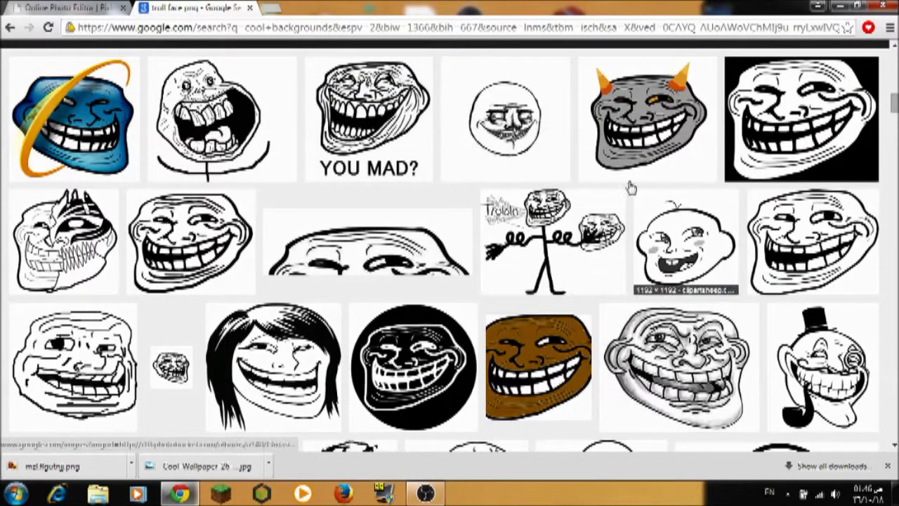
click(359, 147)
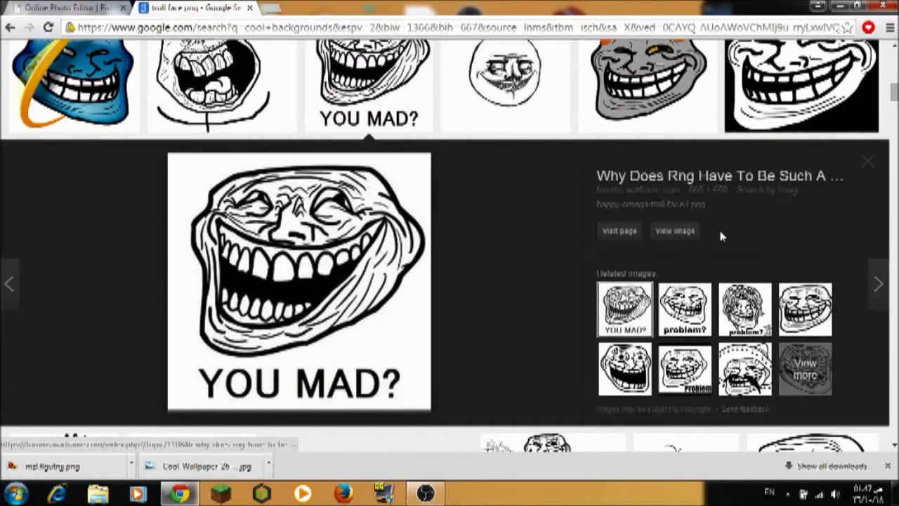
scroll(713, 210, up, 10)
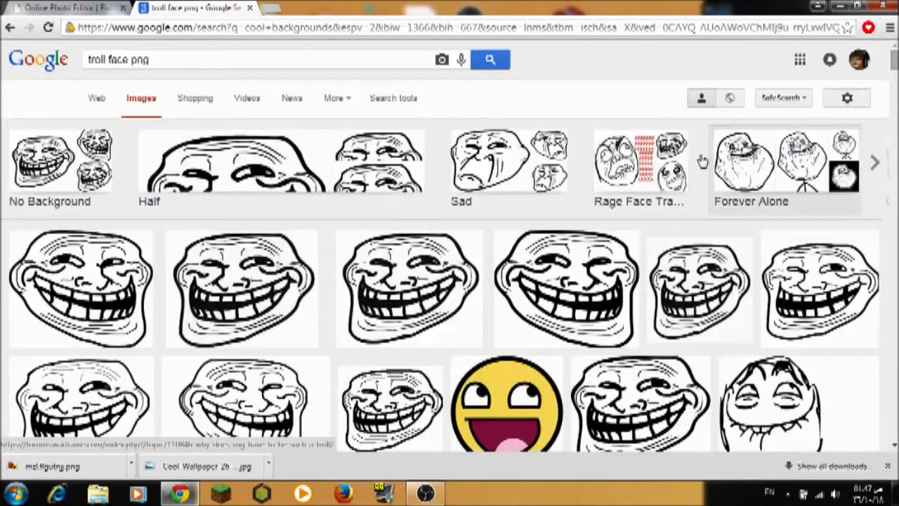
click(241, 302)
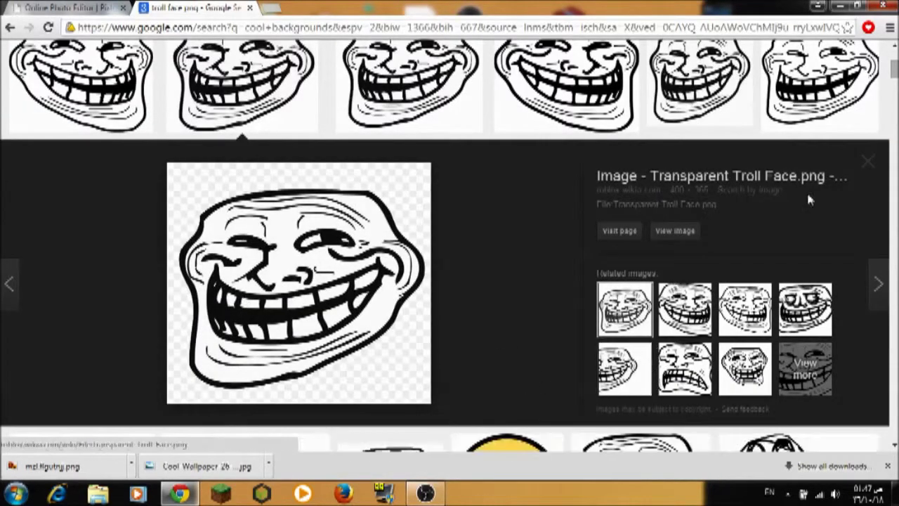
click(815, 302)
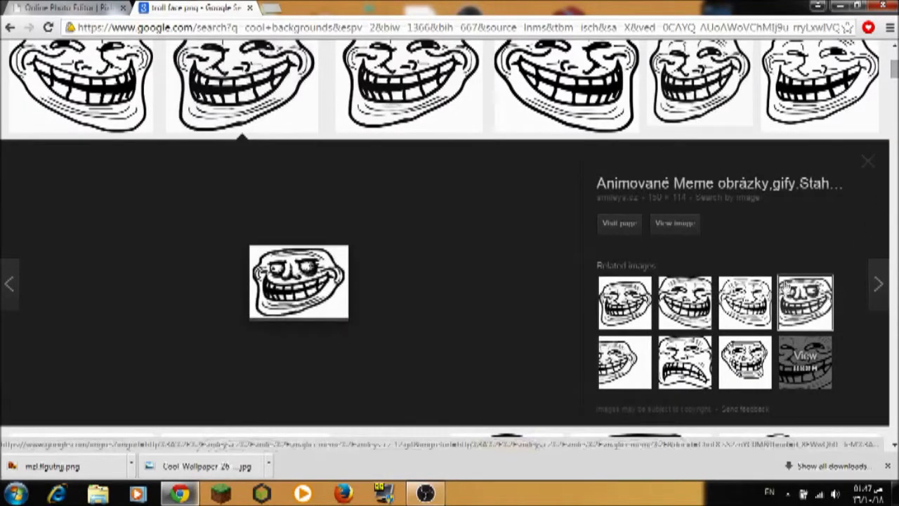
Save the Transparent Troll Face preview image into the Pictures library
click(624, 304)
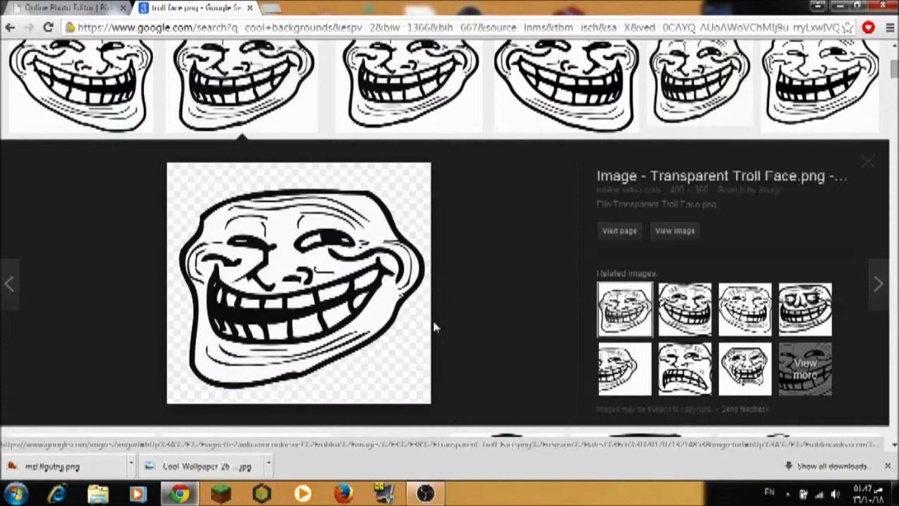
right_click(364, 296)
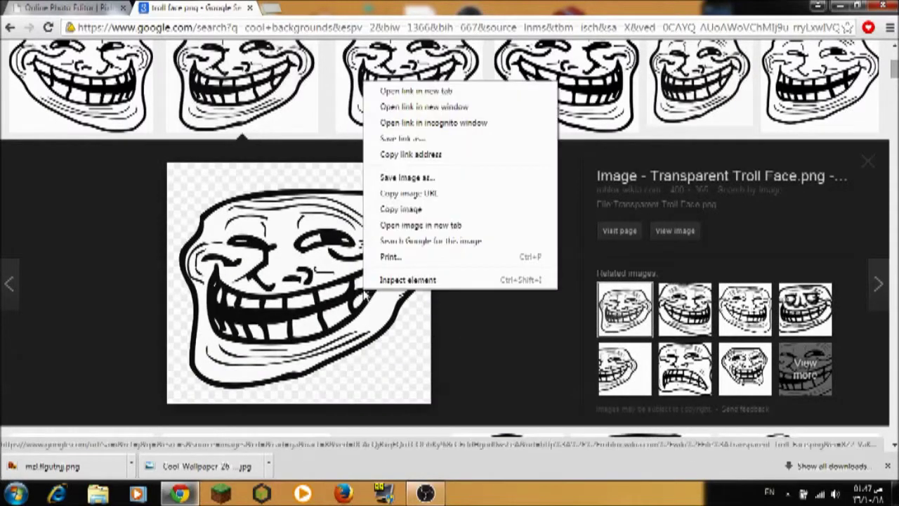
click(408, 178)
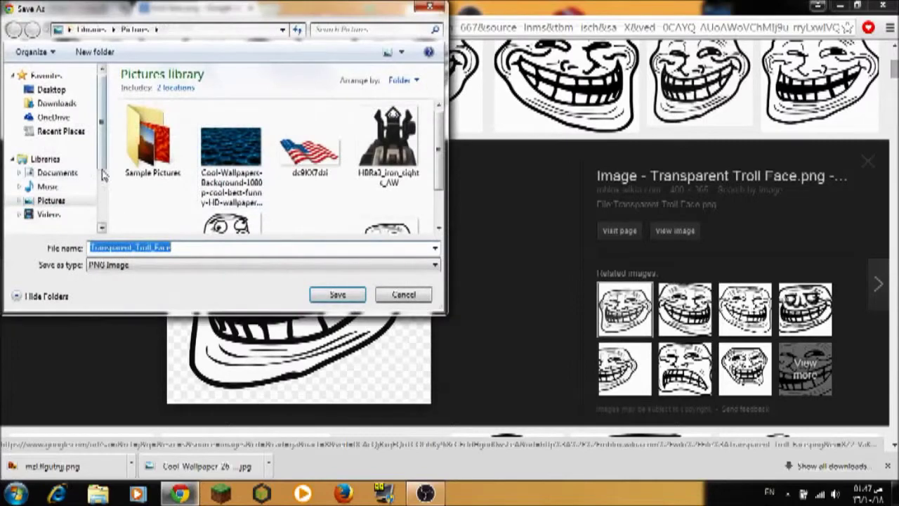
click(344, 298)
Open the Trollface_960 image in Pixlr Editor, then close it again
click(64, 8)
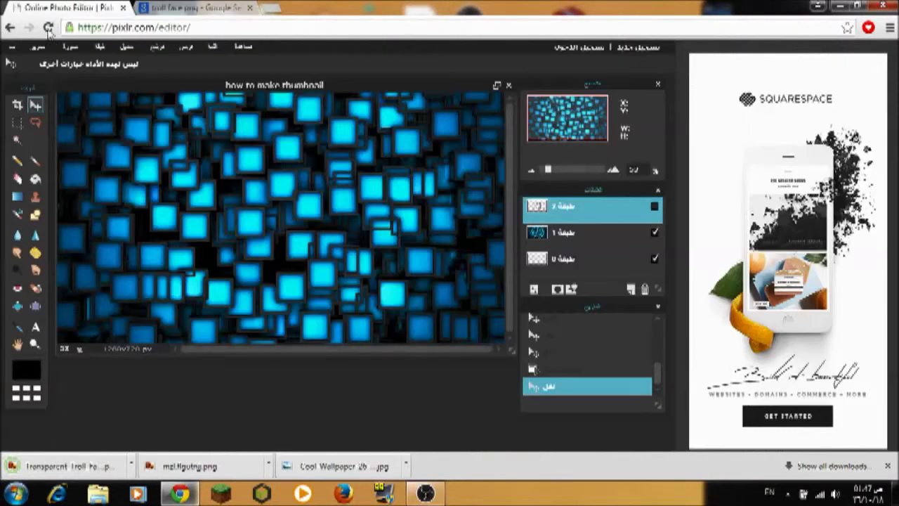
click(12, 46)
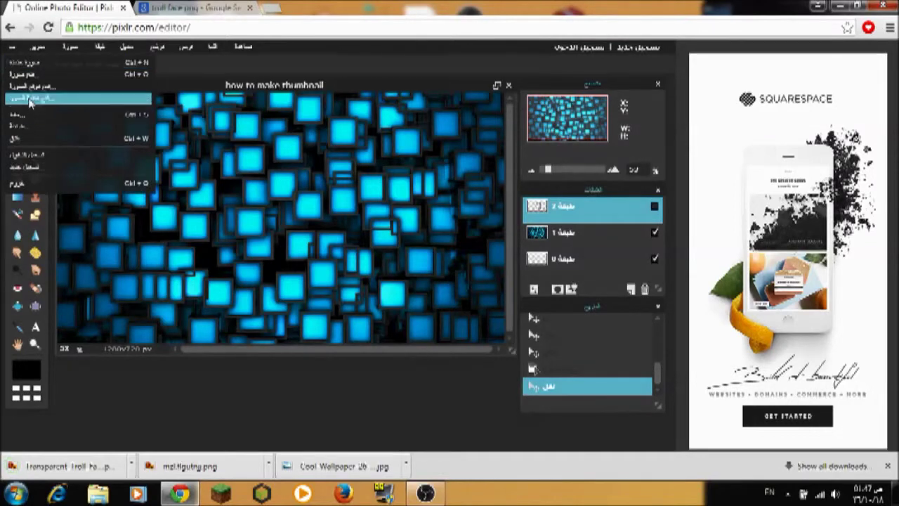
click(30, 75)
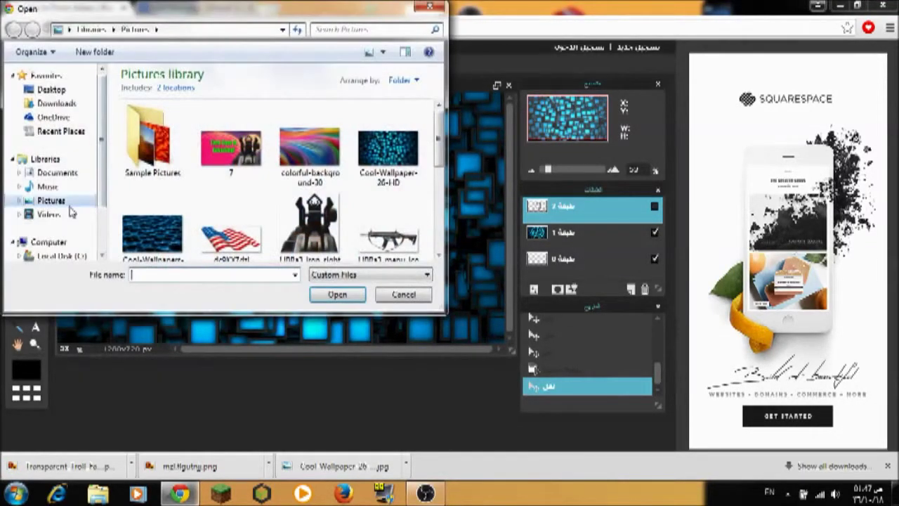
drag(439, 134, 441, 212)
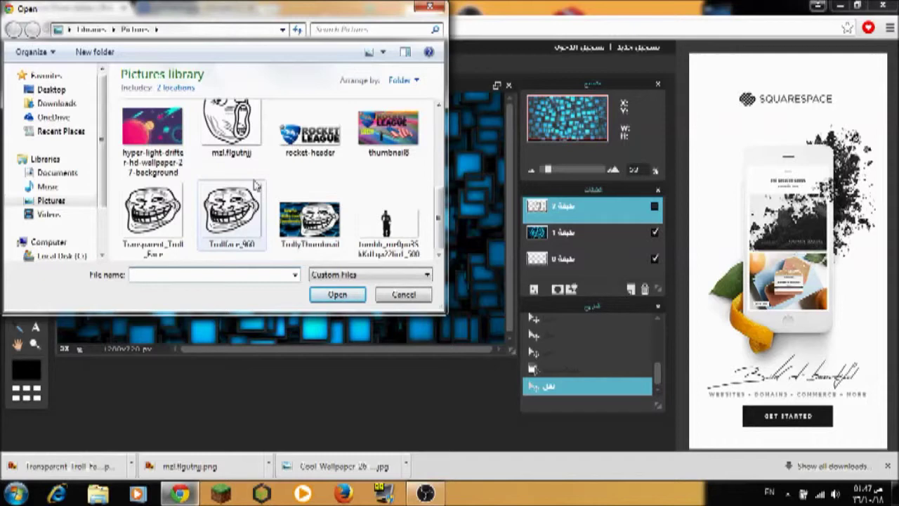
click(256, 184)
click(330, 294)
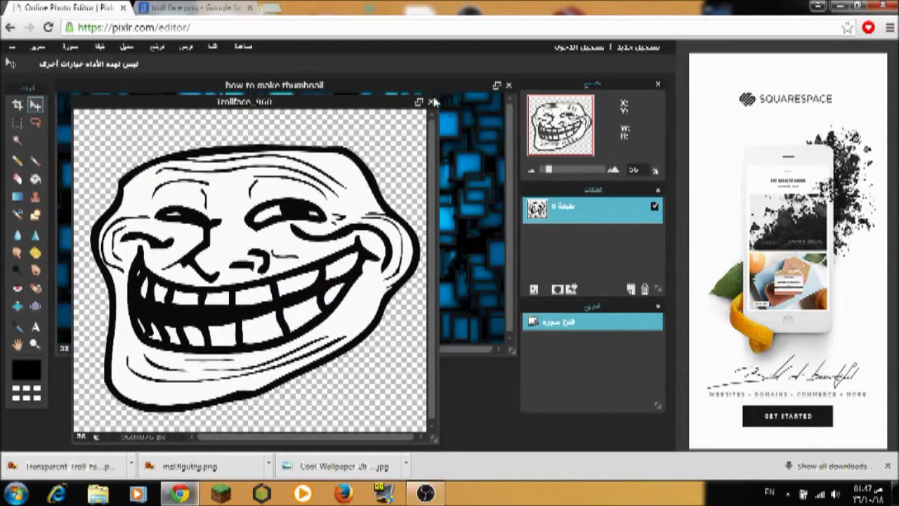
click(430, 103)
Open the Transparent_Troll_Face image and select the entire image
click(12, 46)
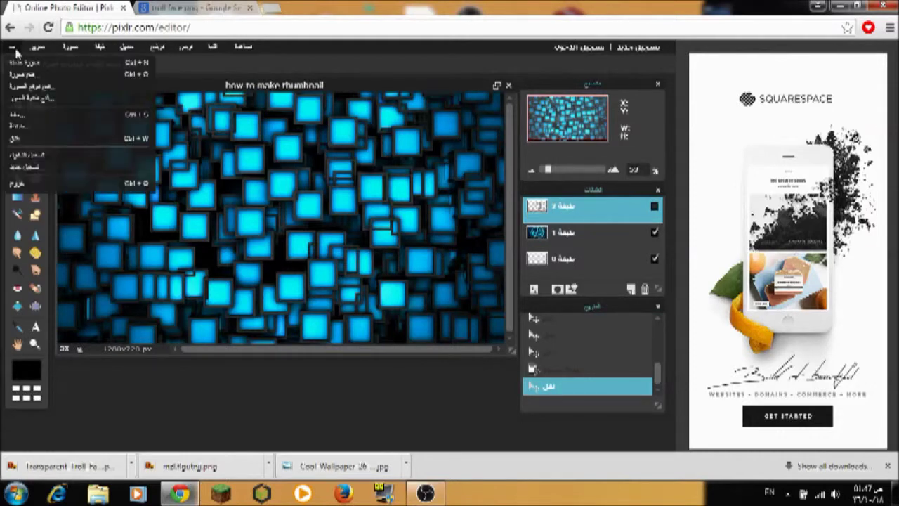
click(35, 74)
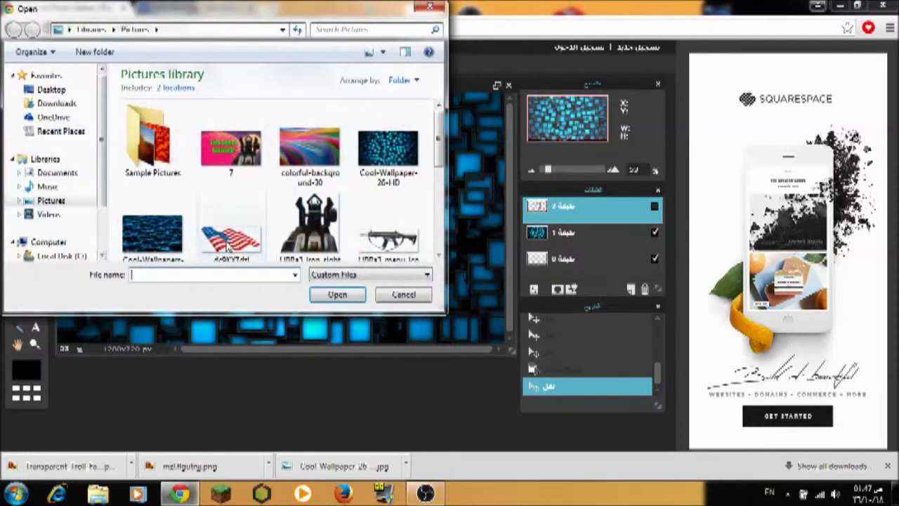
drag(438, 132, 438, 217)
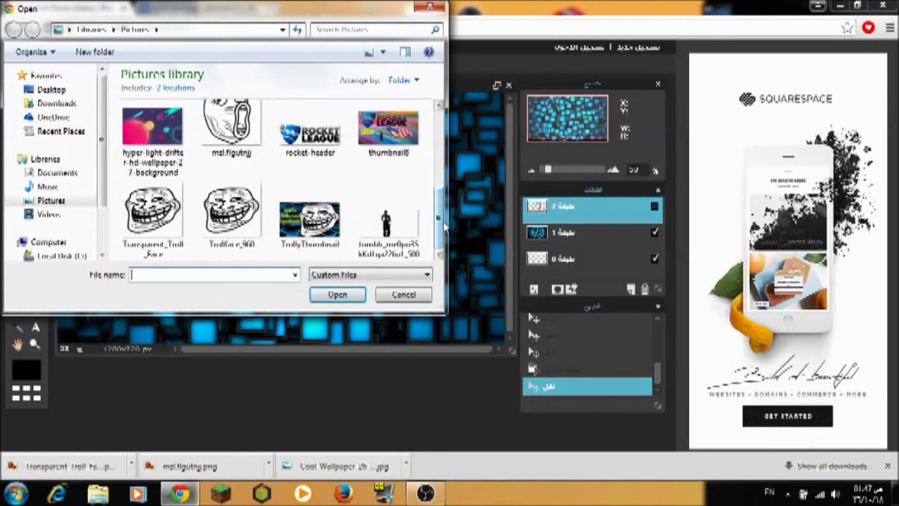
click(153, 214)
click(337, 294)
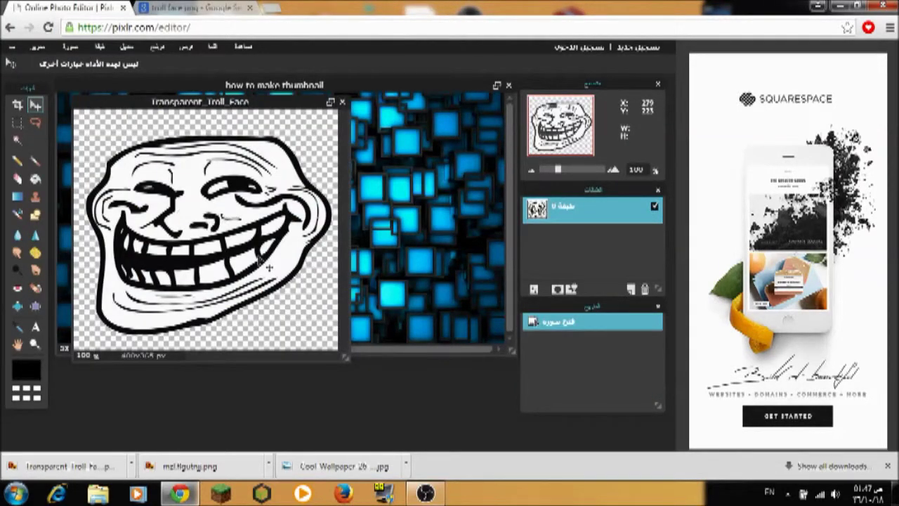
key(ctrl+a)
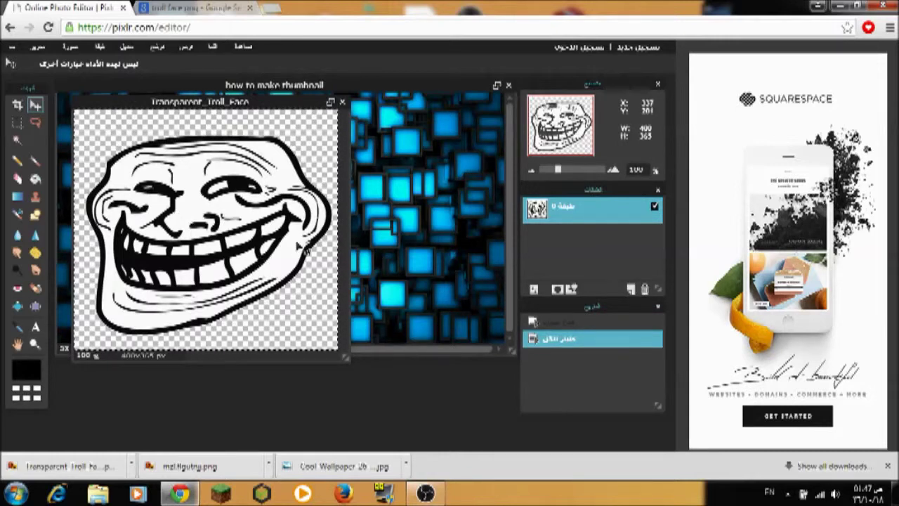
Paste the troll face into the blue cubes thumbnail and drag it to the upper right
click(394, 232)
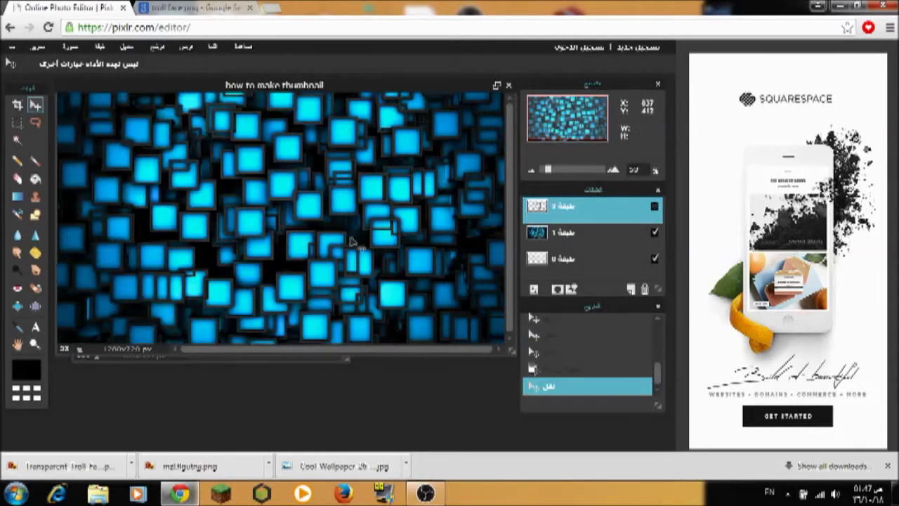
key(ctrl+v)
mouse_move(305, 221)
mouse_down()
mouse_move(411, 160)
mouse_move(444, 155)
mouse_move(406, 155)
mouse_move(427, 159)
mouse_up()
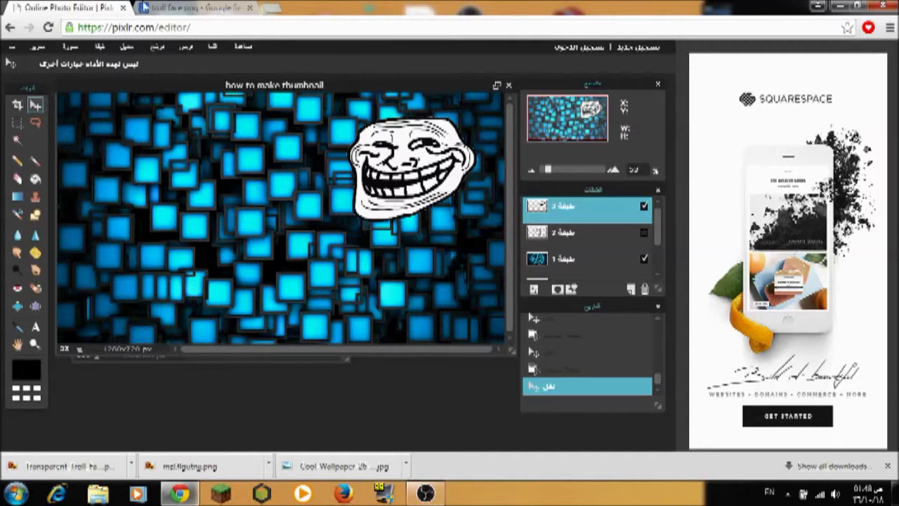
click(190, 7)
click(121, 5)
mouse_move(240, 191)
mouse_down()
mouse_move(484, 165)
mouse_move(367, 169)
mouse_up()
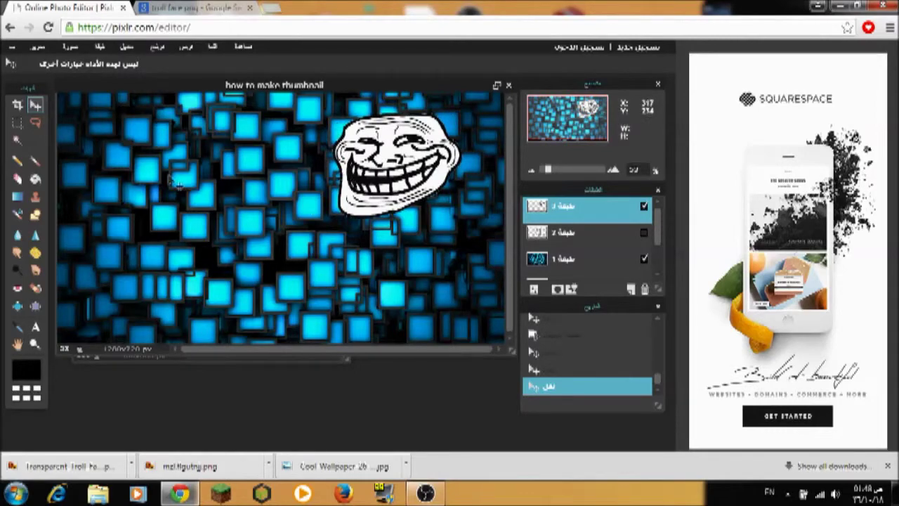
drag(367, 181, 391, 173)
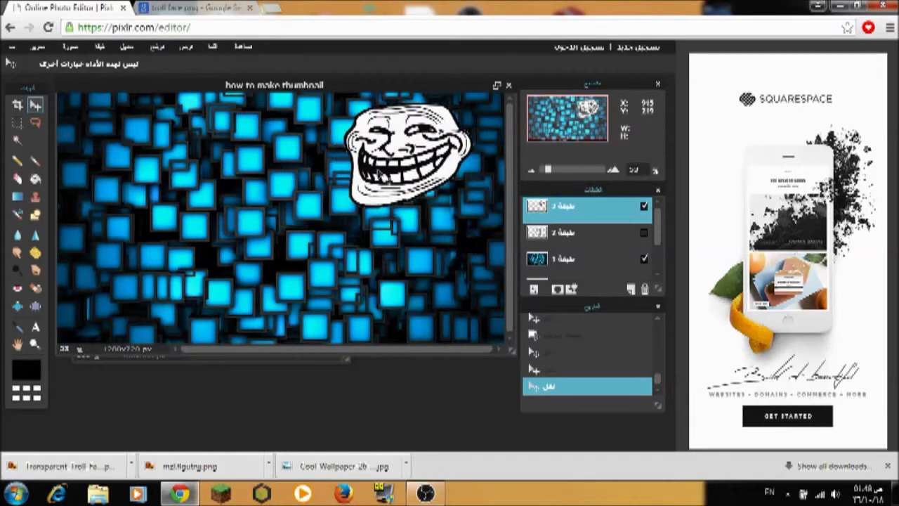
click(181, 7)
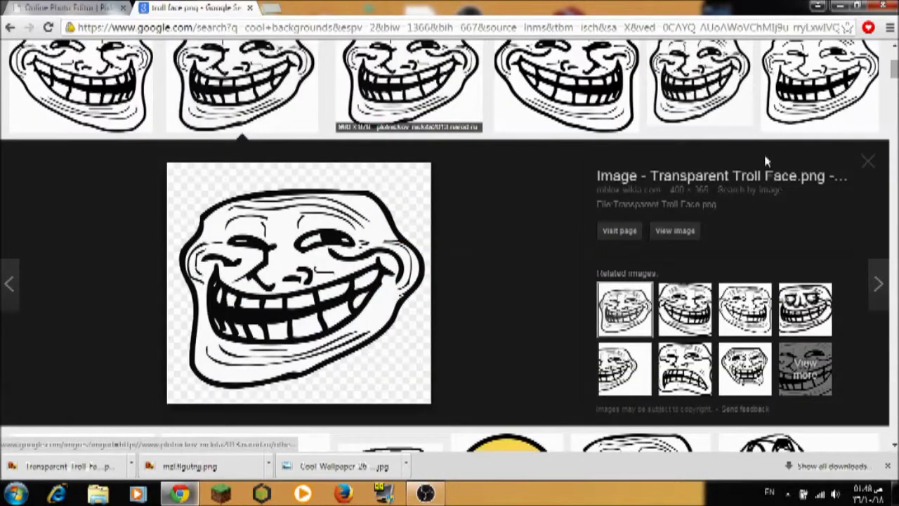
Replace the Google Images search with 'rainbow png'
scroll(450, 281, down, 2)
scroll(316, 141, up, 5)
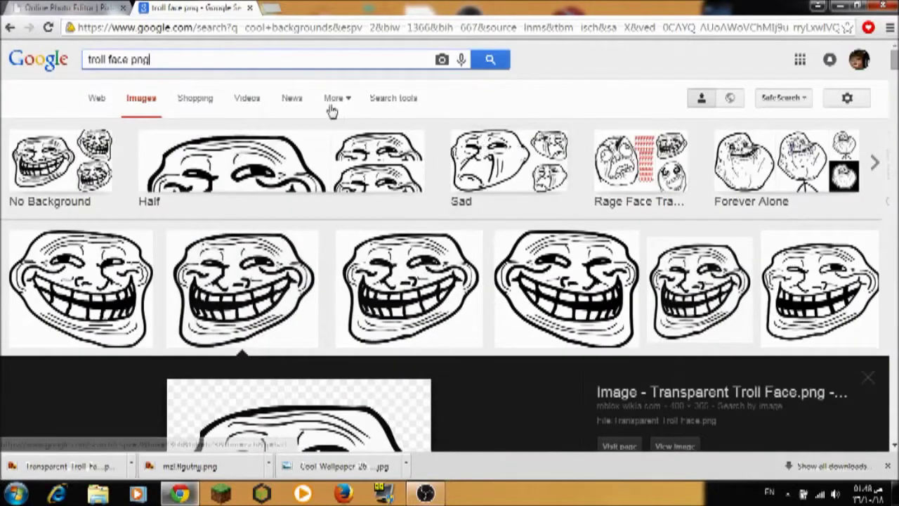
triple_click(316, 57)
key(BackSpace)
text(r)
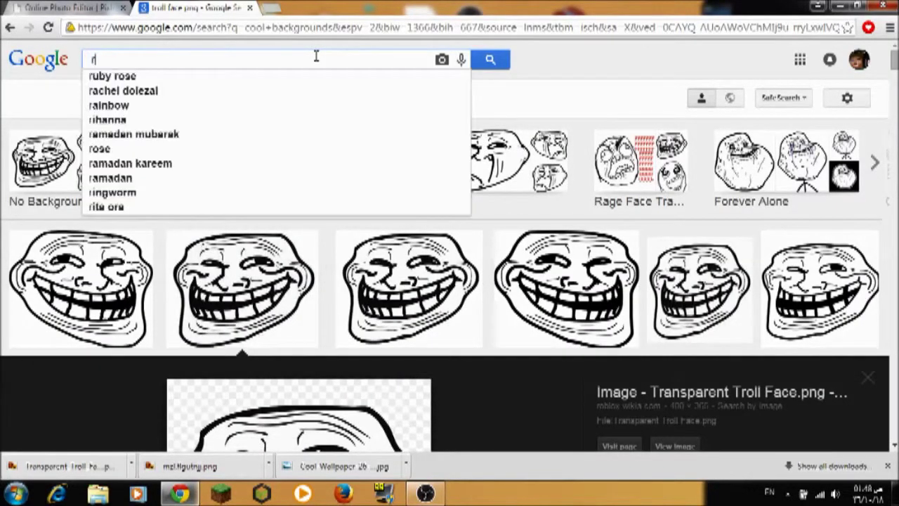
text(ainb)
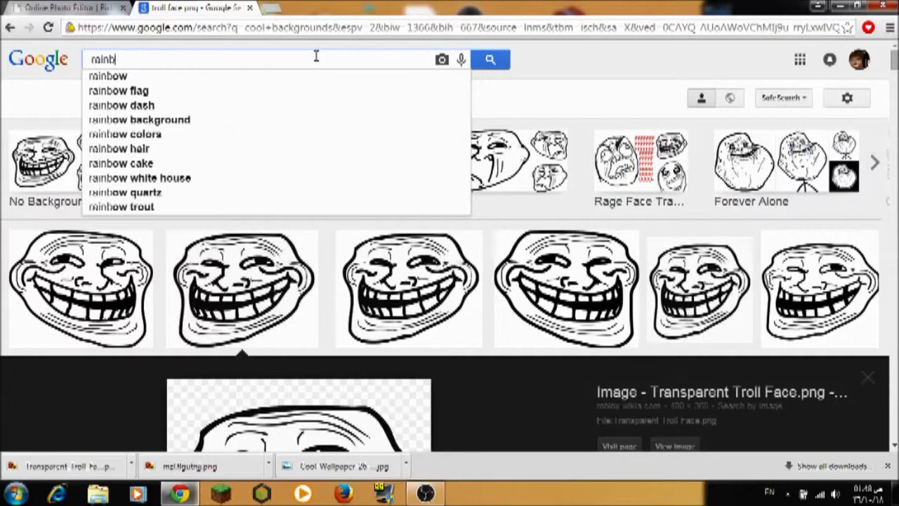
text(ow pn)
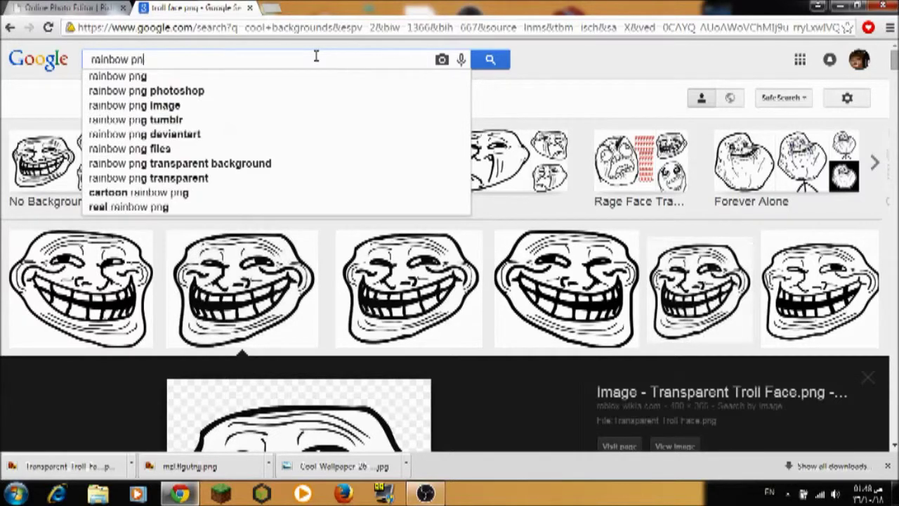
text(g)
key(Return)
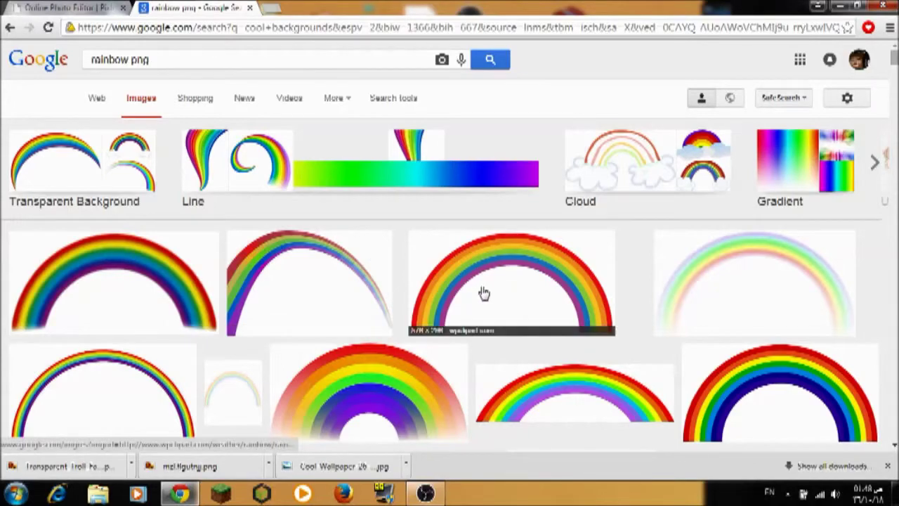
Preview rainbow results including the Transparent Rainbow Picture, then close the Google Images tab
scroll(549, 296, down, 5)
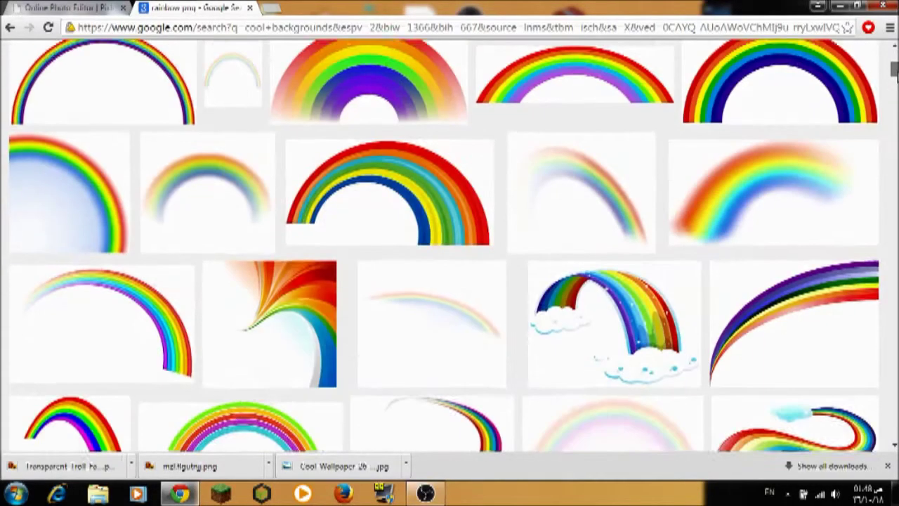
scroll(549, 296, up, 4)
click(548, 252)
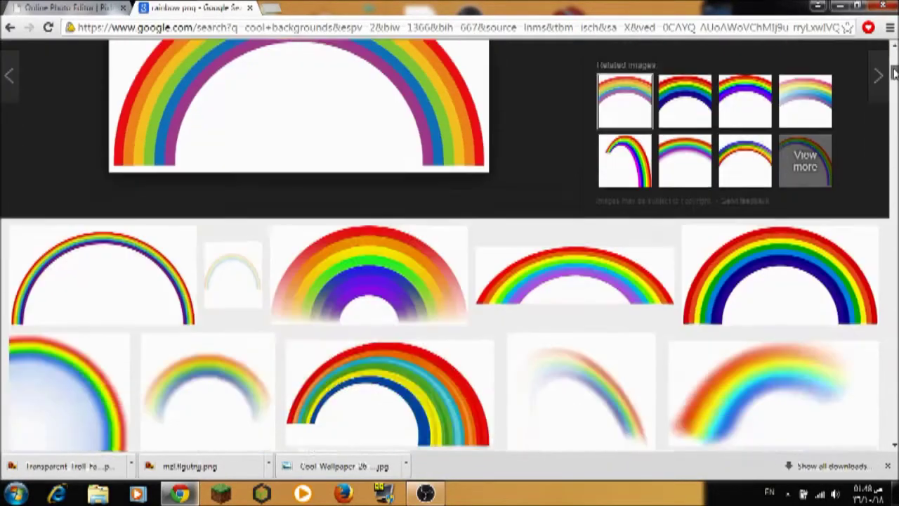
drag(893, 64, 894, 80)
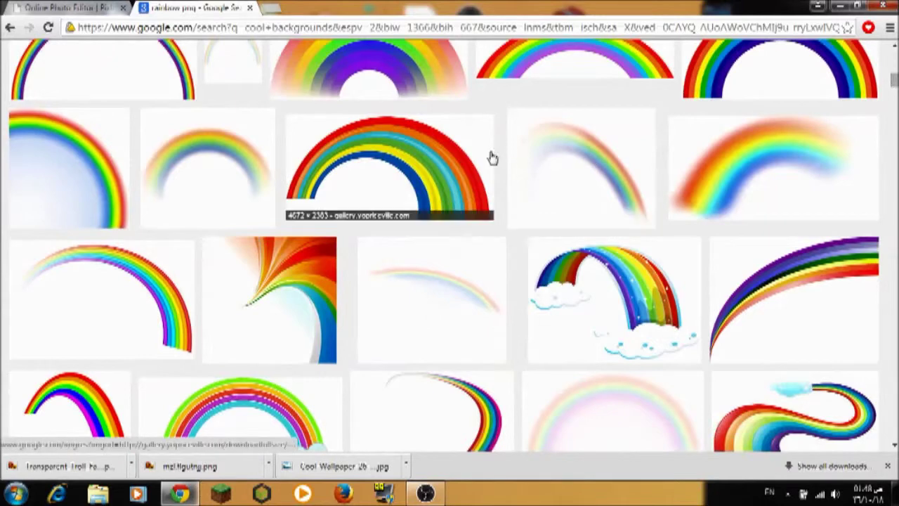
click(481, 168)
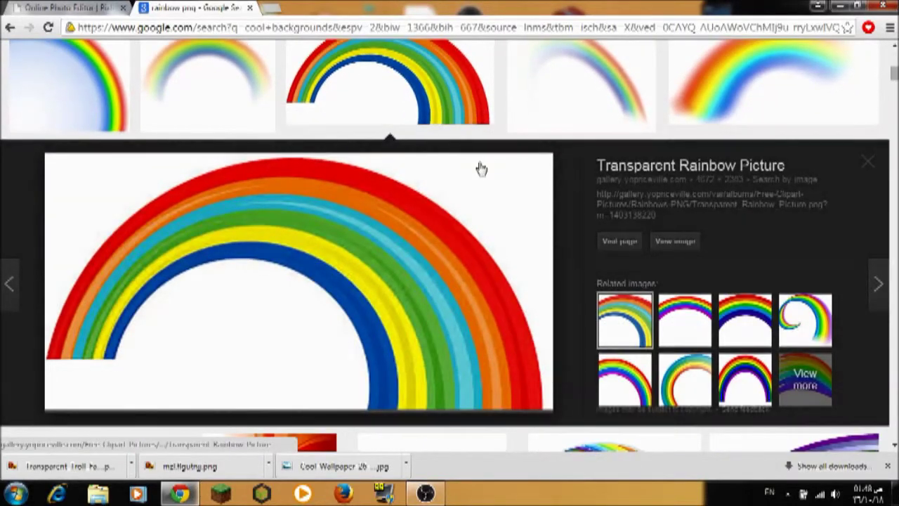
click(250, 8)
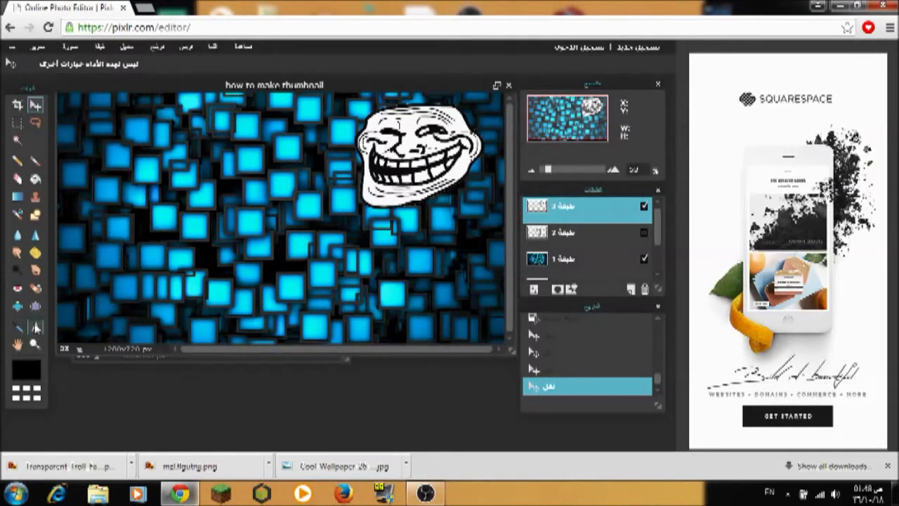
Start a text layer near the canvas's upper left and type the thumbnail title
click(35, 327)
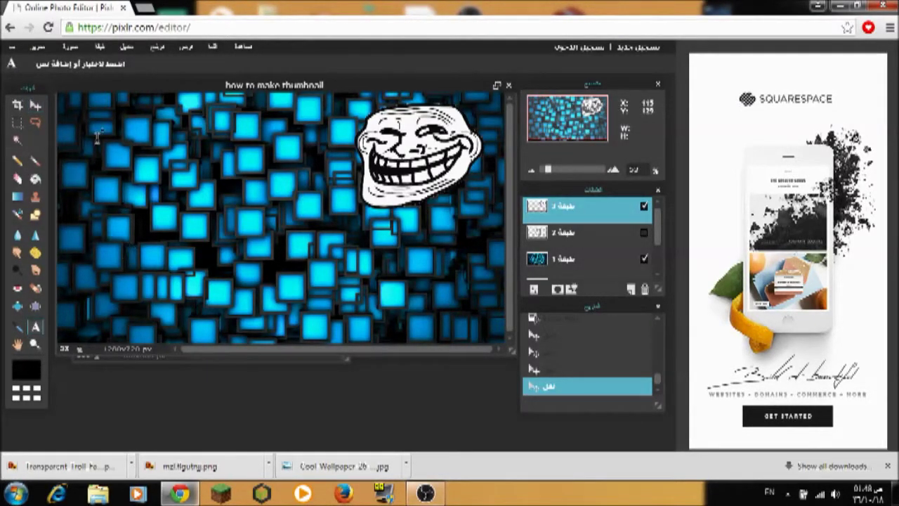
click(113, 150)
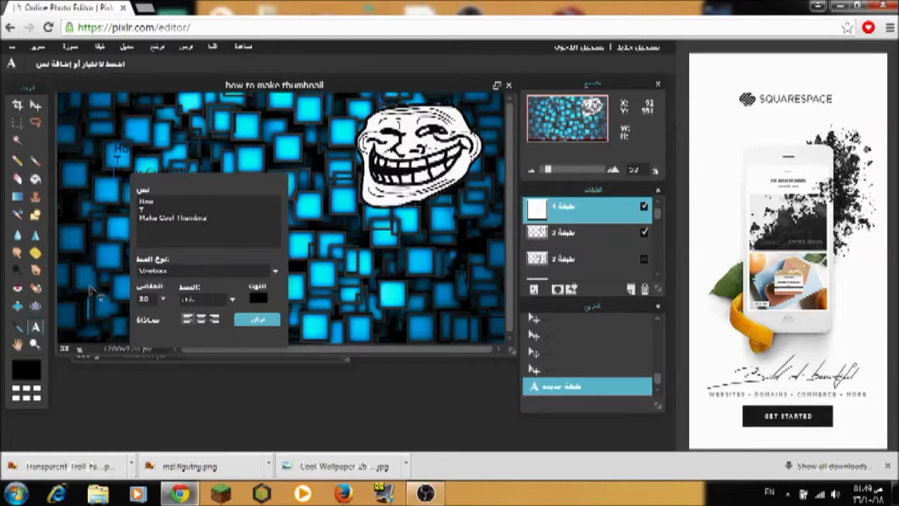
text(ils)
Set the title text colour to a bright, saturated yellow
click(258, 299)
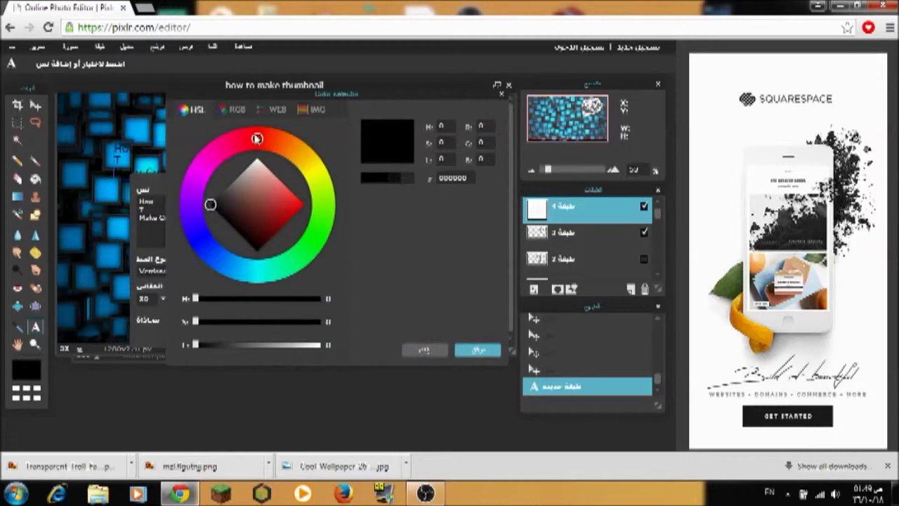
drag(257, 138, 316, 173)
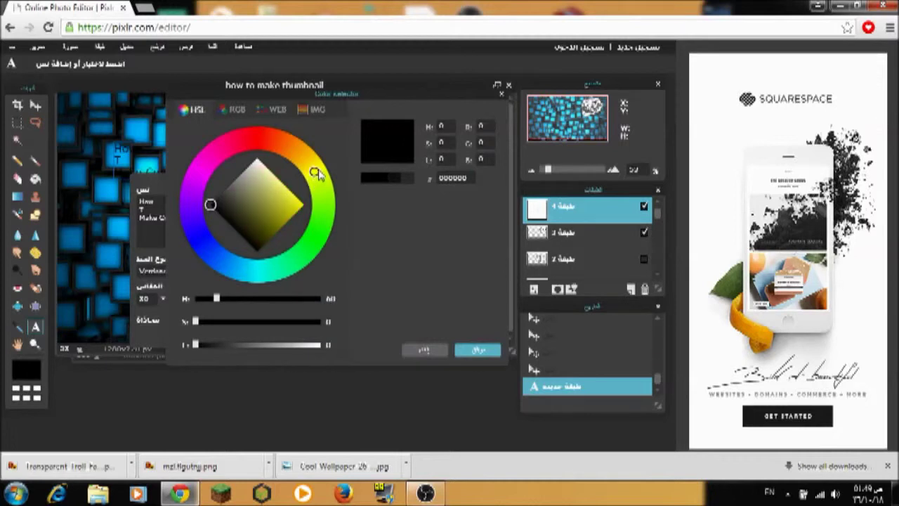
drag(222, 203, 378, 211)
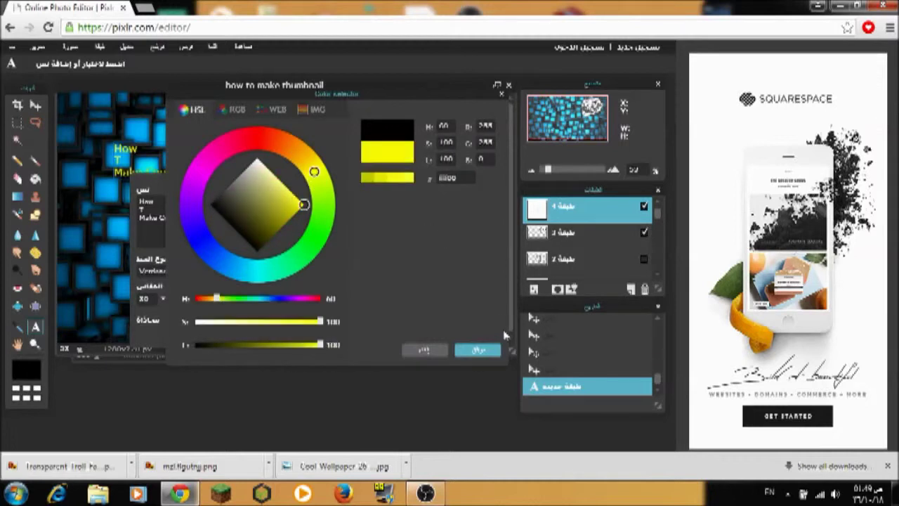
click(478, 351)
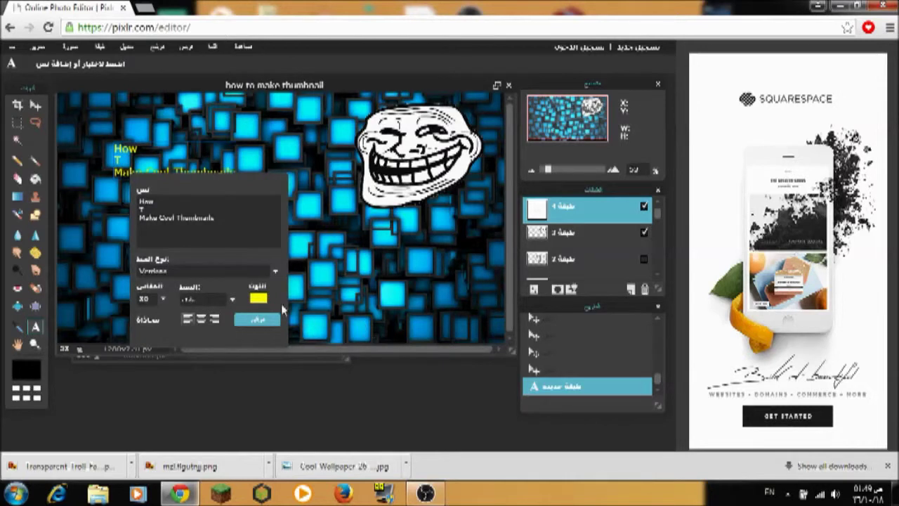
Change the title font to Impact
click(208, 272)
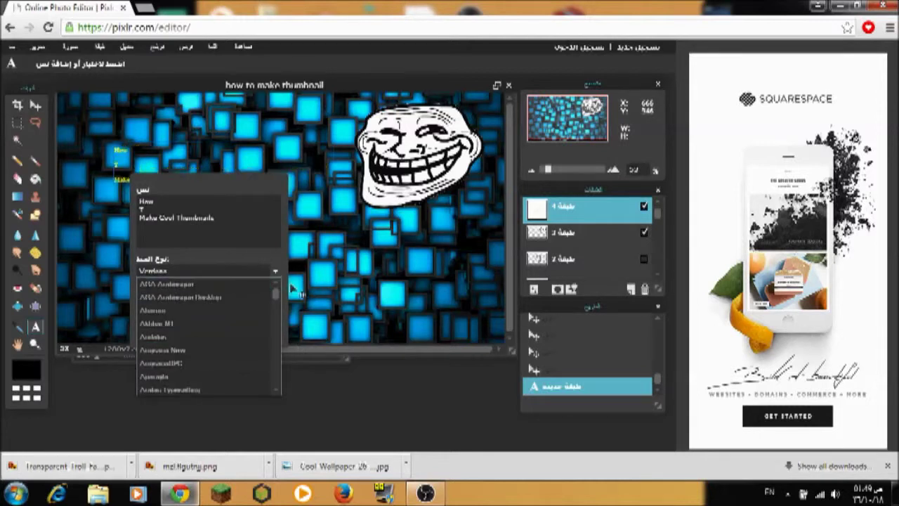
drag(278, 298, 282, 327)
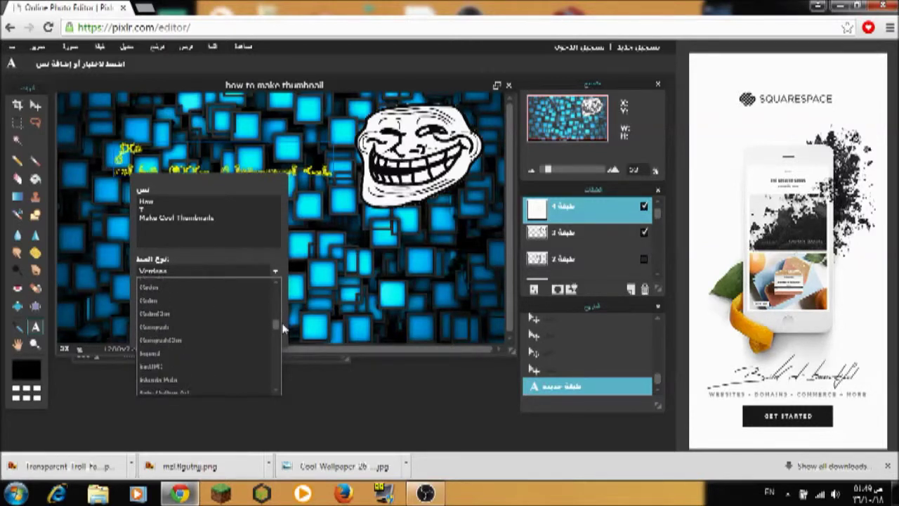
click(209, 353)
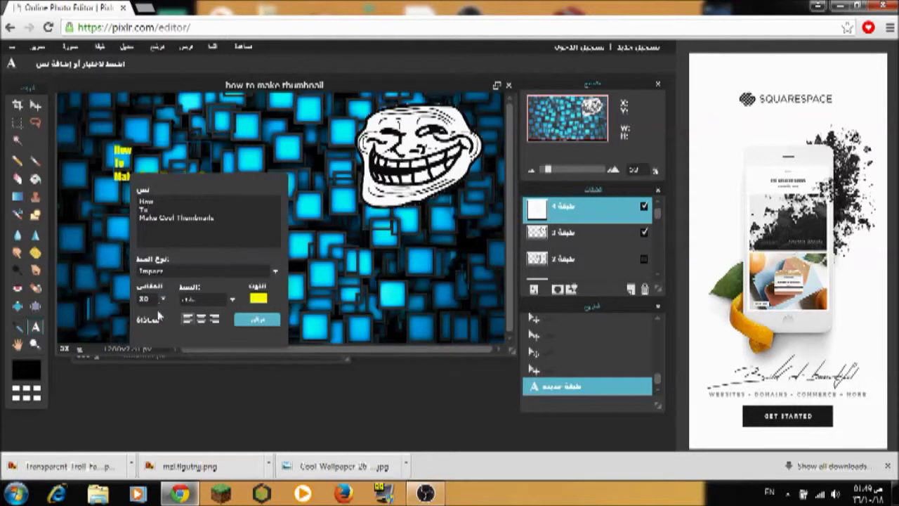
Enlarge the title text and settle on centre alignment after trying left alignment
click(162, 300)
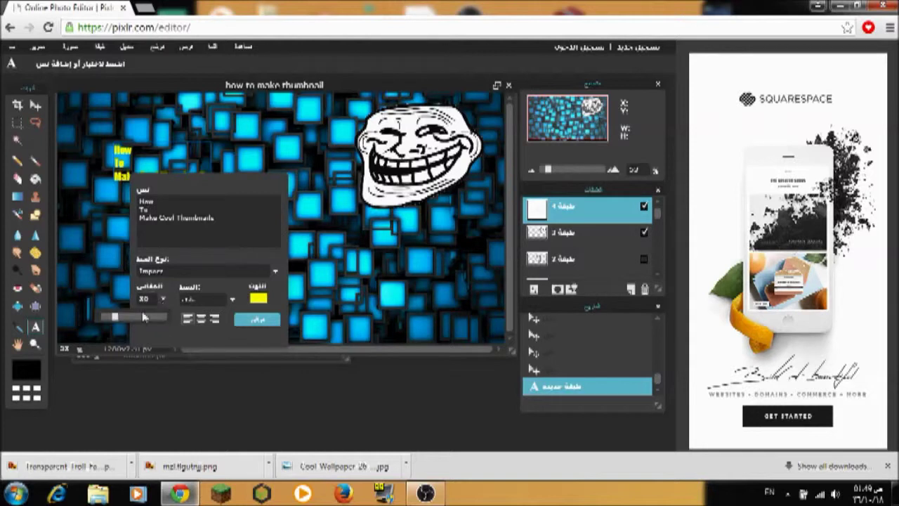
drag(144, 316, 157, 318)
click(200, 320)
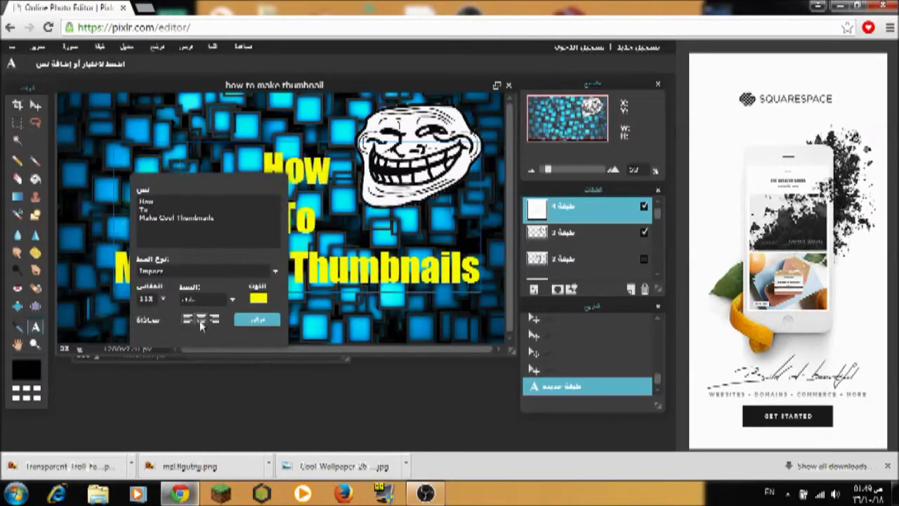
click(190, 321)
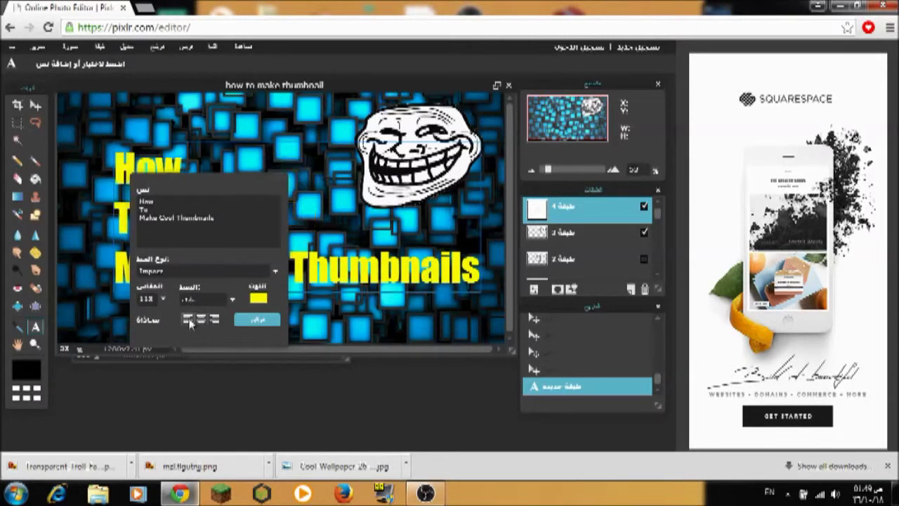
click(204, 322)
click(187, 320)
click(247, 320)
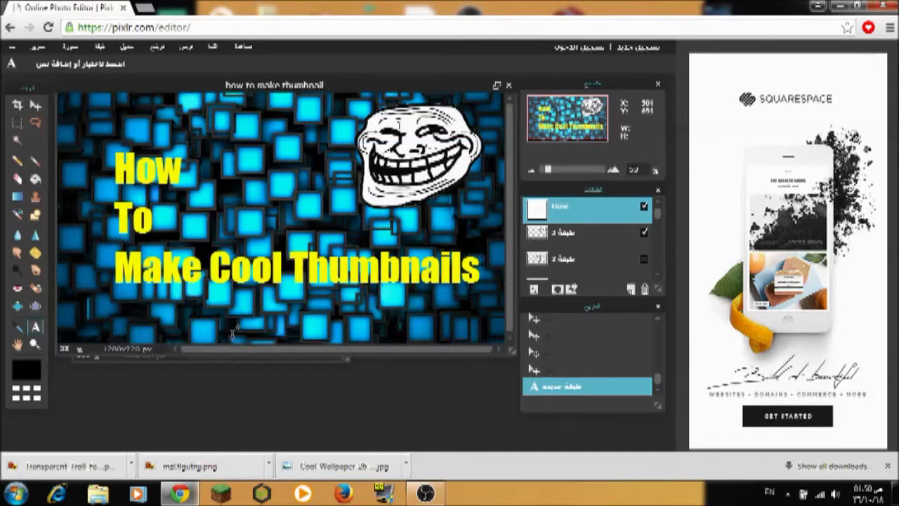
click(201, 270)
click(214, 319)
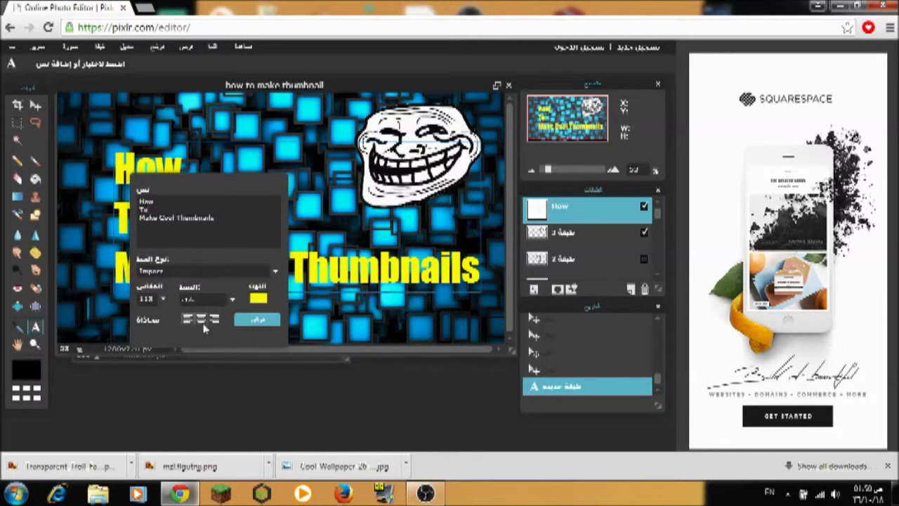
click(260, 321)
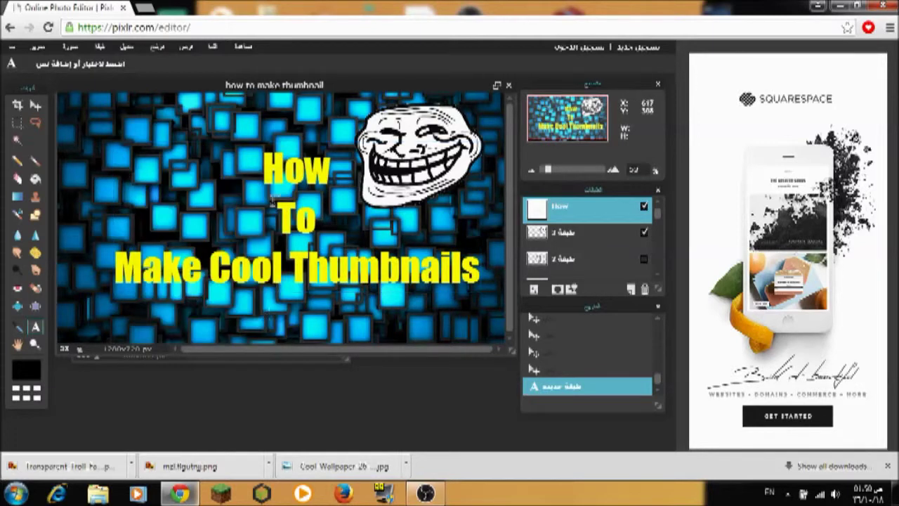
click(312, 270)
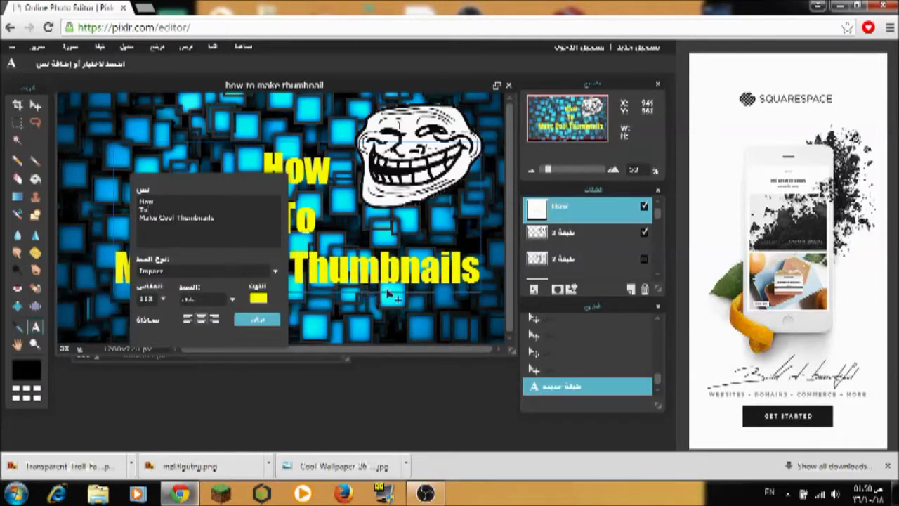
click(261, 324)
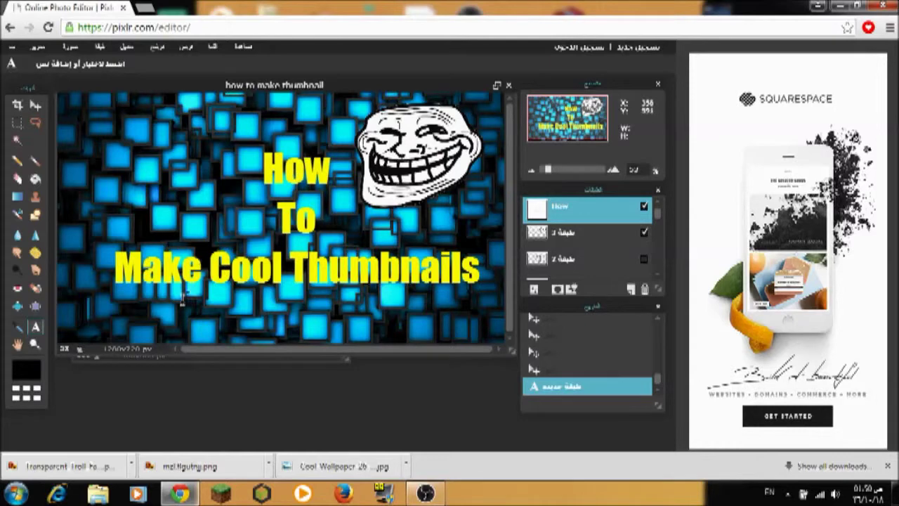
Raise the title size from 113 to 120 and shift it left so the final s fits
click(35, 104)
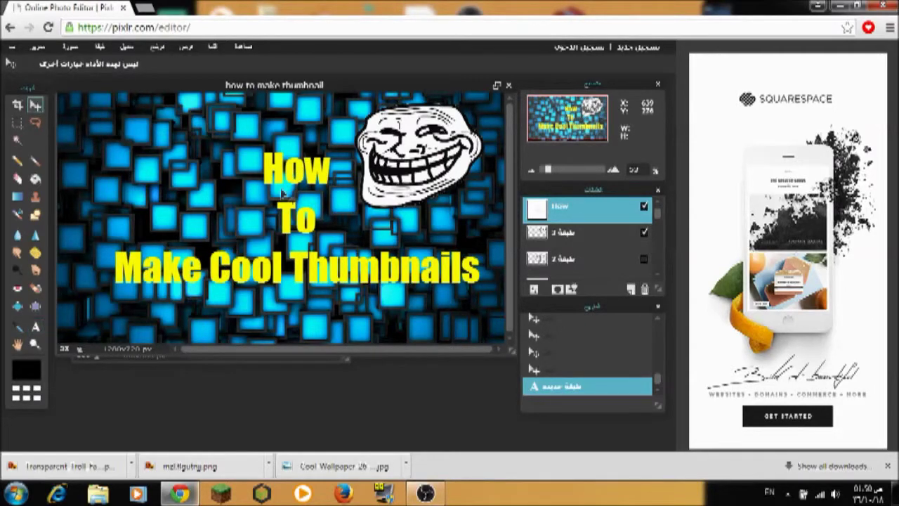
mouse_move(287, 186)
mouse_down()
mouse_move(276, 191)
mouse_move(279, 182)
mouse_up()
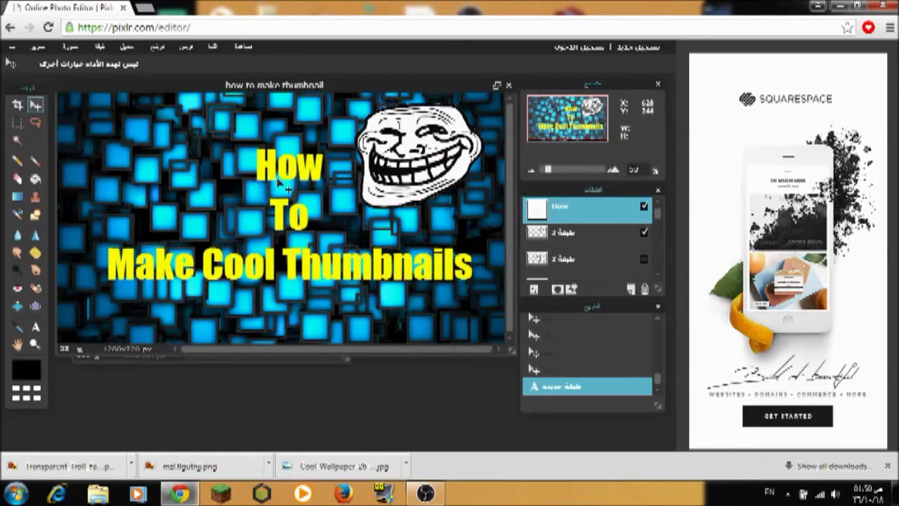
click(36, 327)
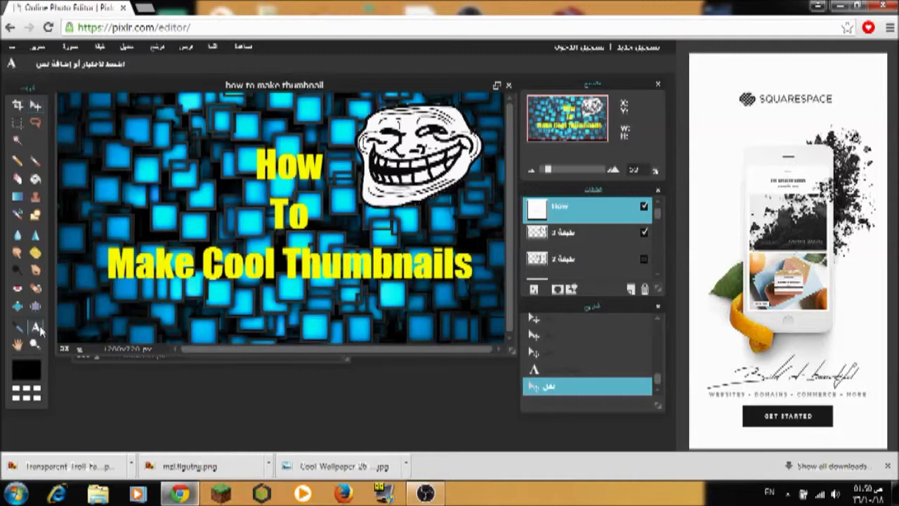
click(253, 265)
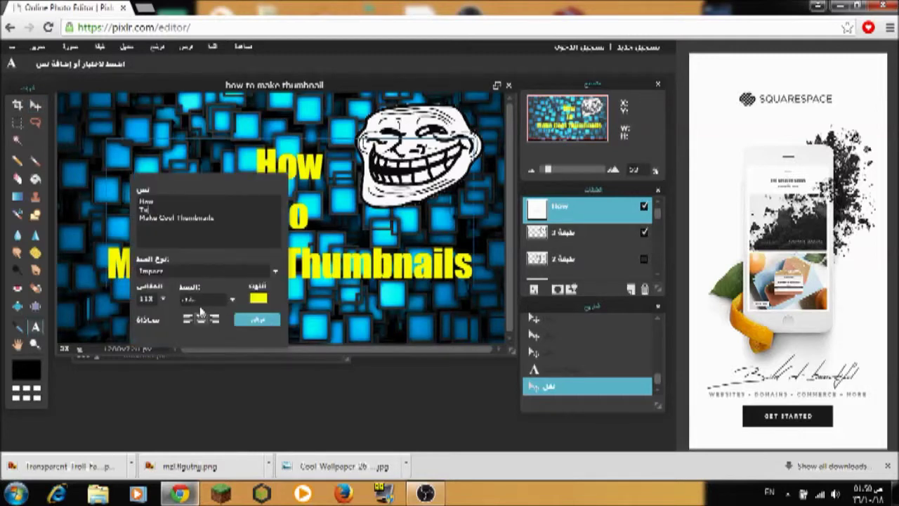
click(162, 299)
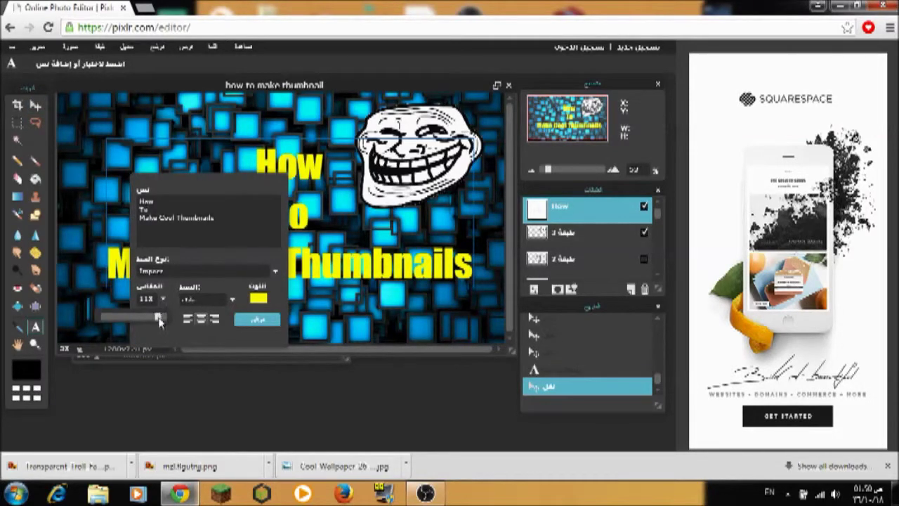
drag(159, 319, 166, 318)
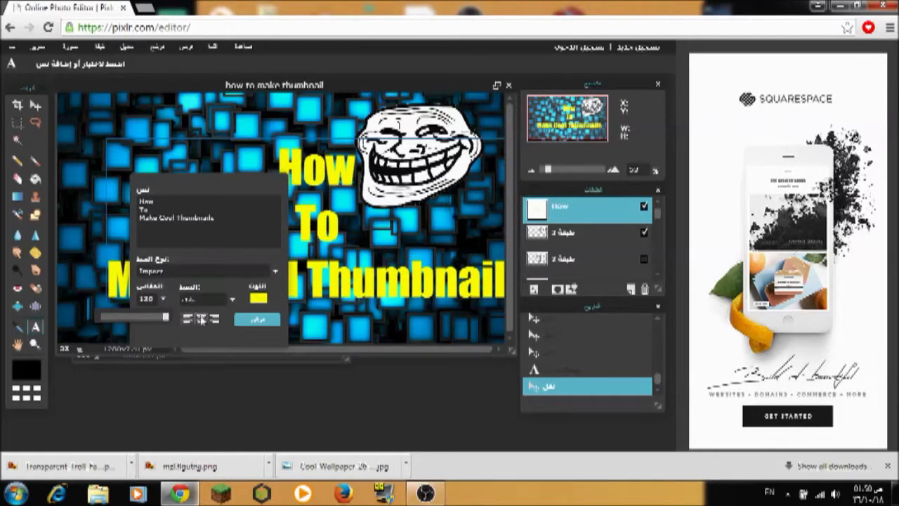
click(257, 319)
click(35, 105)
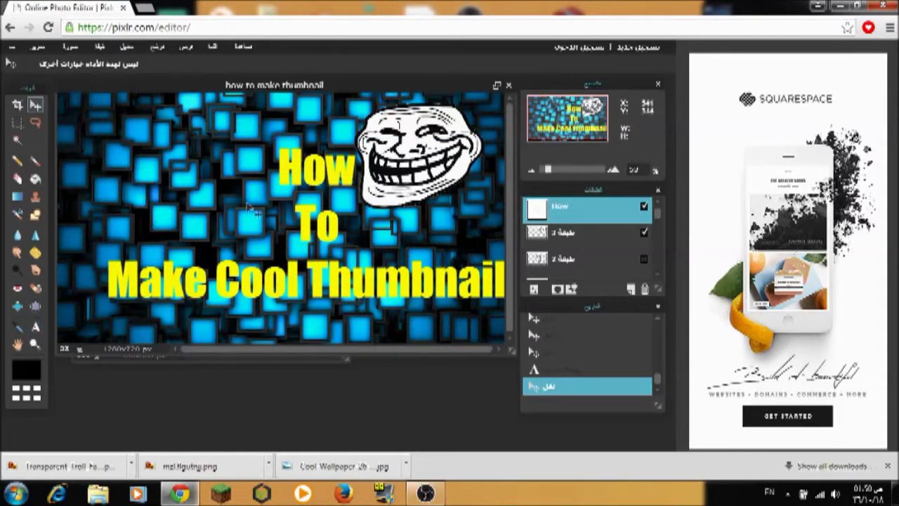
drag(320, 182, 282, 176)
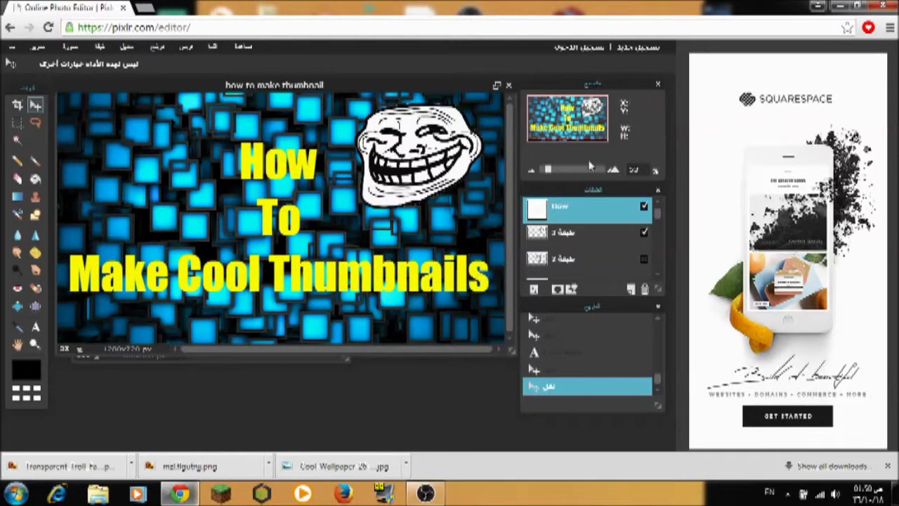
Apply drop shadow and bevel layer styles to the yellow title
click(572, 289)
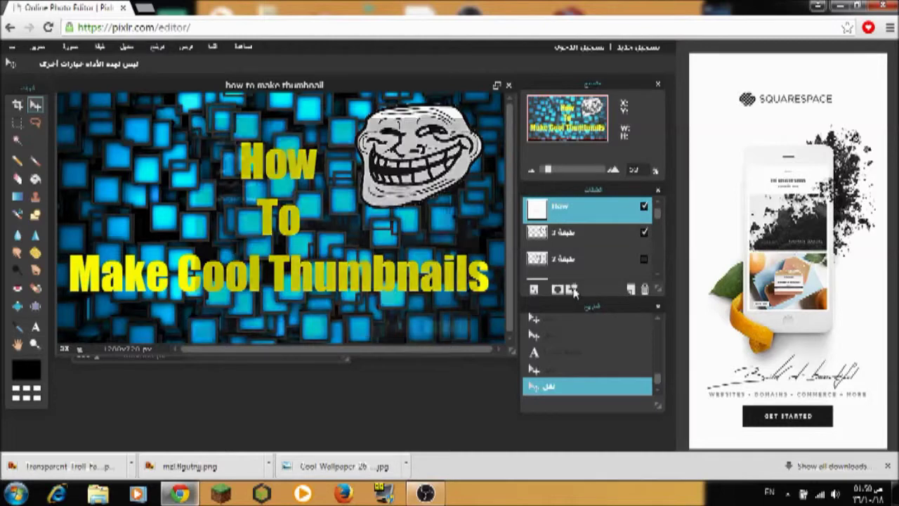
click(209, 198)
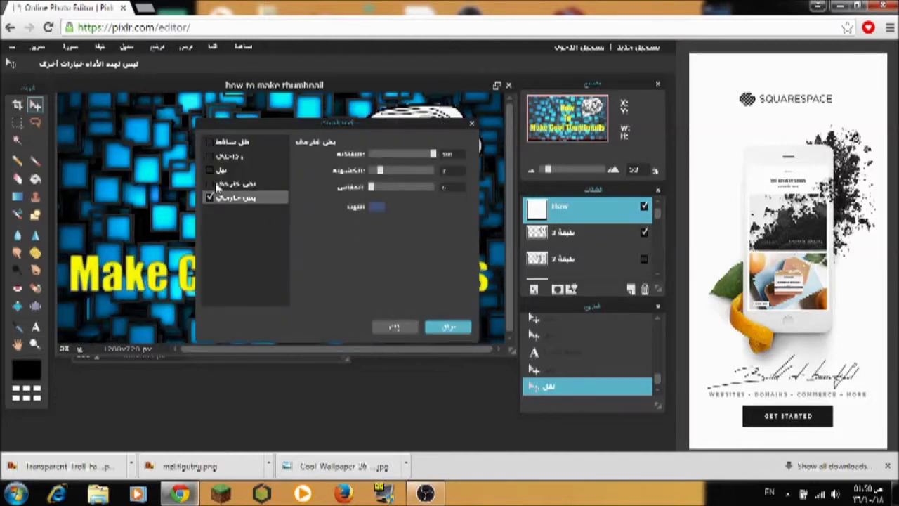
click(209, 169)
click(210, 142)
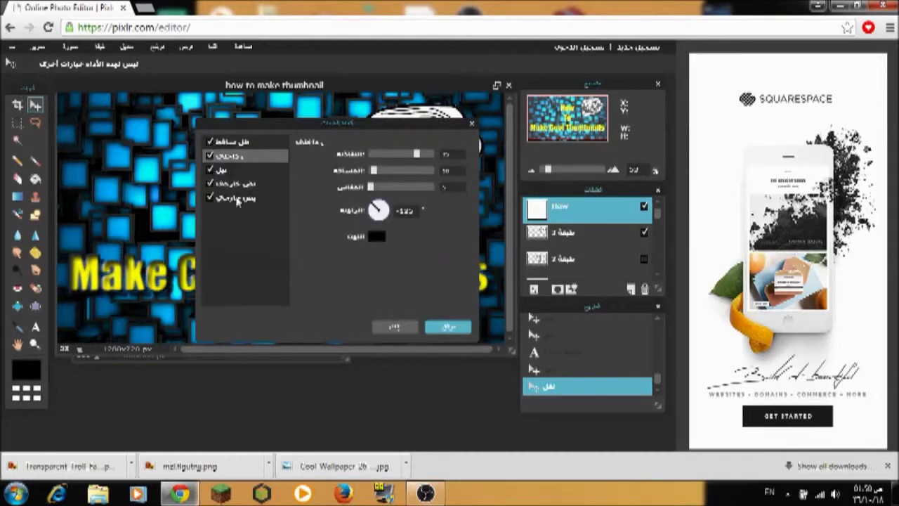
click(228, 202)
click(219, 174)
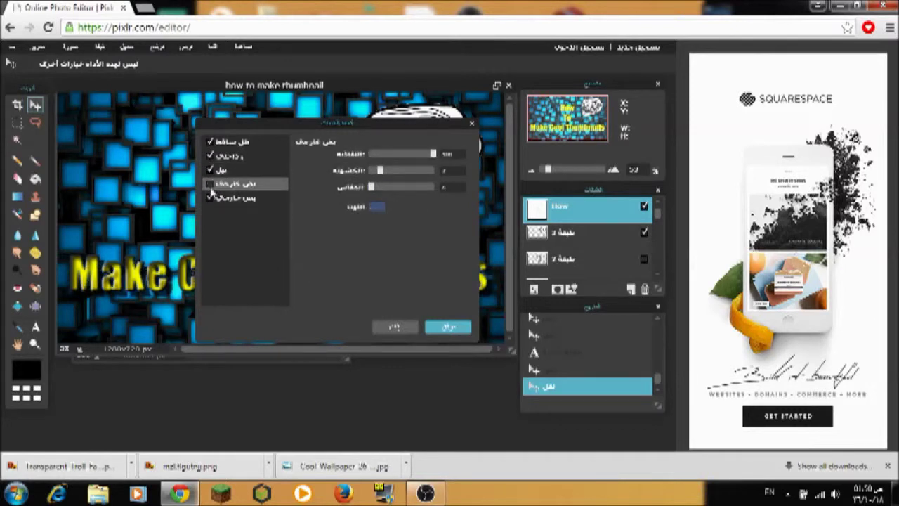
click(209, 197)
click(209, 169)
click(210, 141)
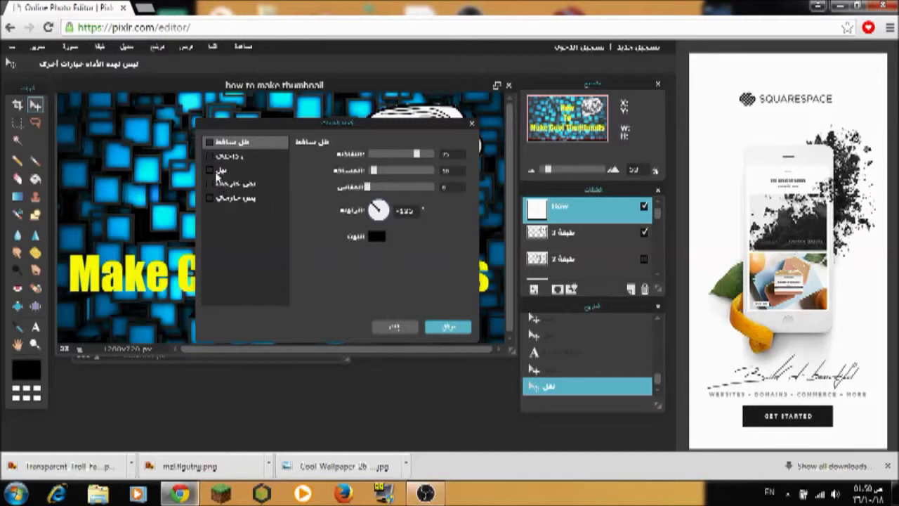
click(210, 170)
click(210, 156)
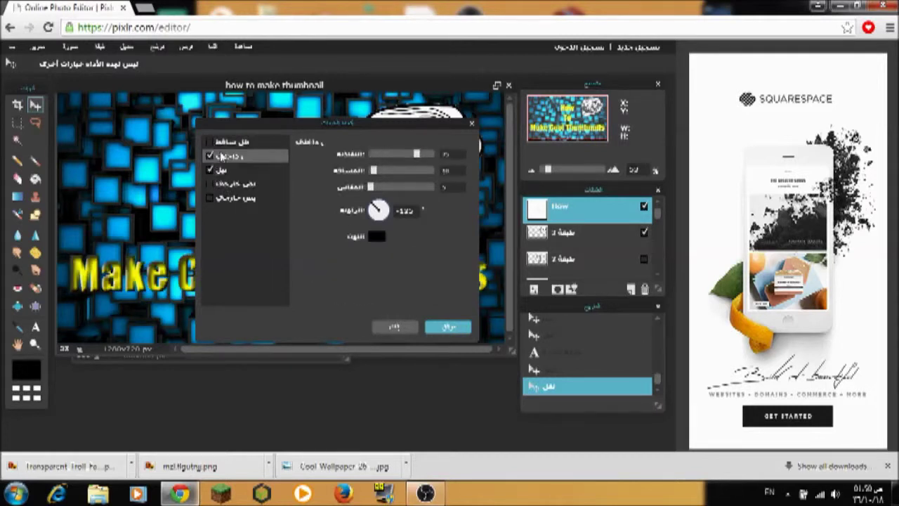
click(209, 156)
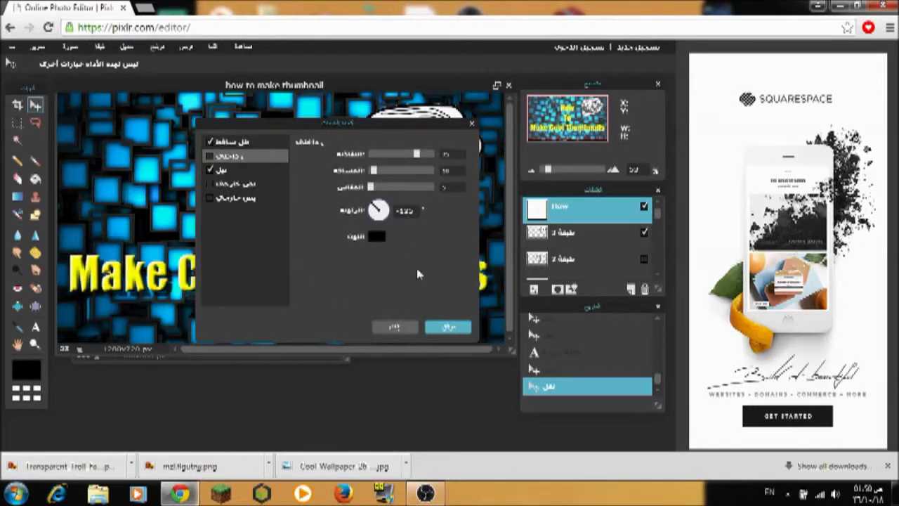
click(444, 328)
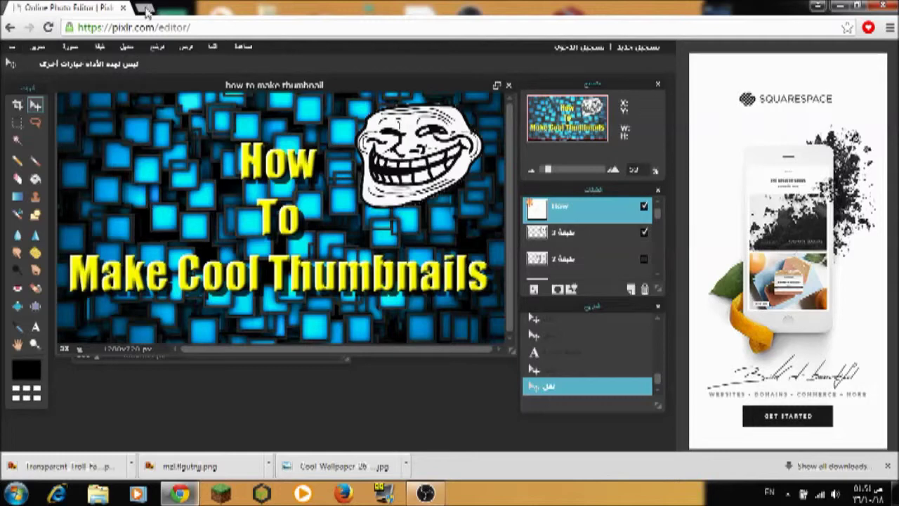
Open Transparent_Troll_Face again and copy the whole image
click(12, 46)
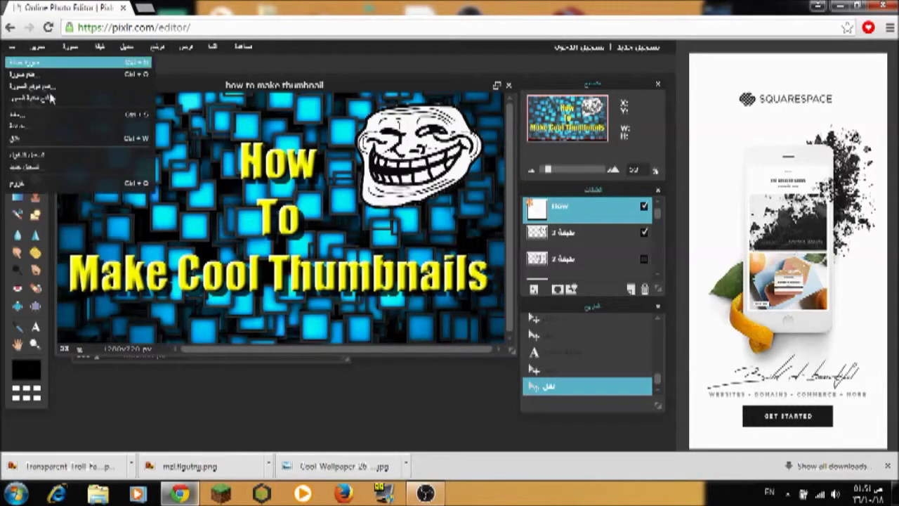
click(76, 74)
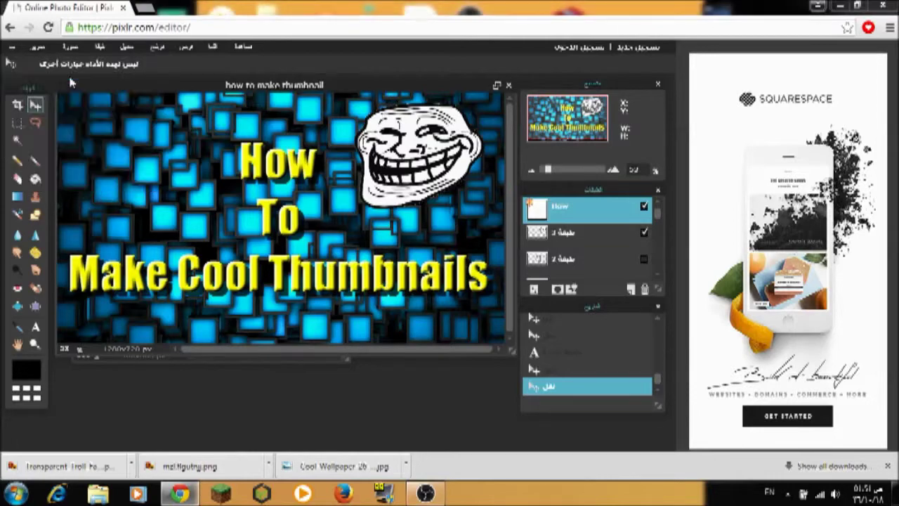
drag(441, 140, 442, 211)
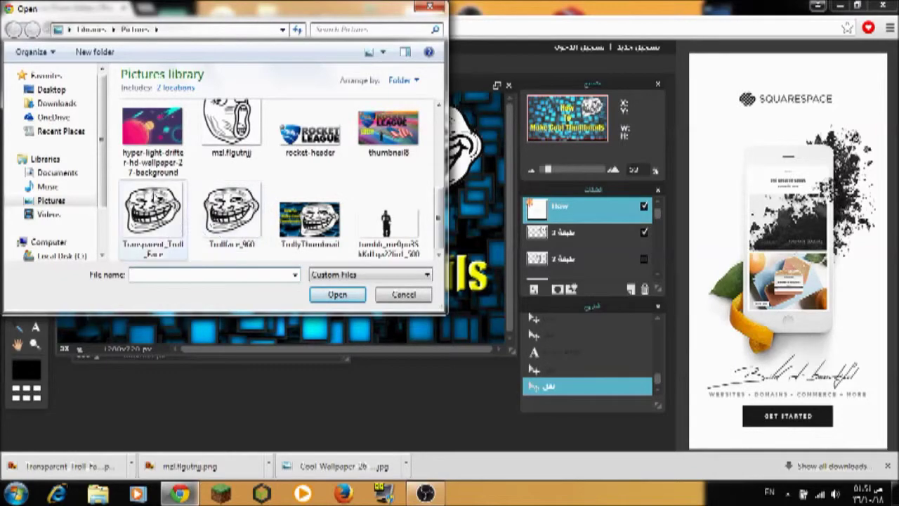
click(152, 215)
click(332, 295)
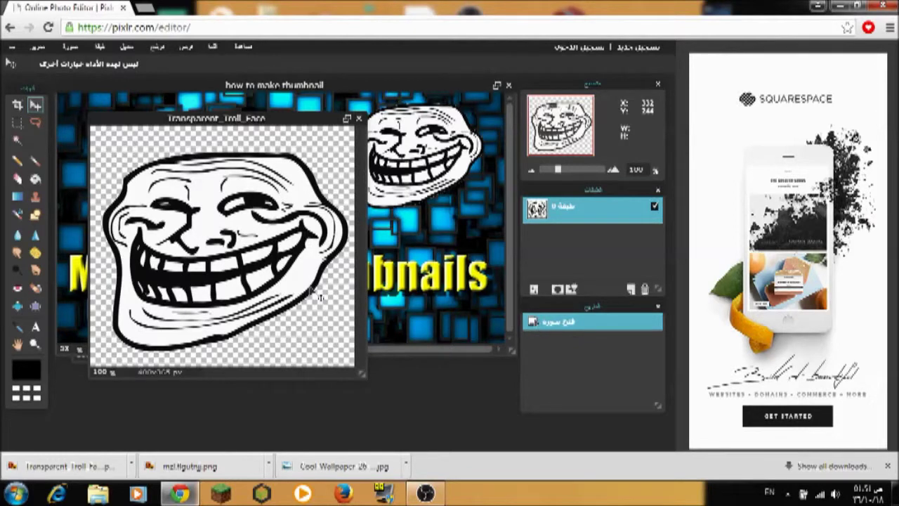
key(ctrl+a)
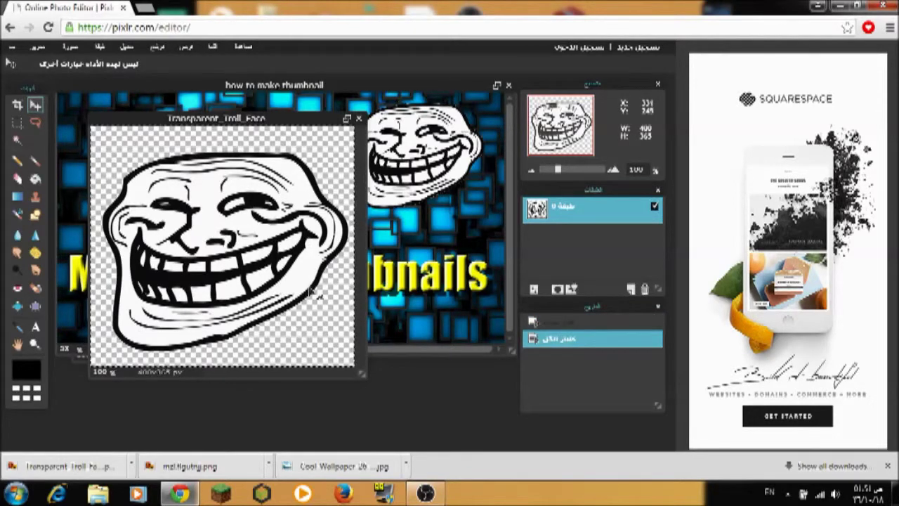
key(ctrl+c)
Paste the troll face into the thumbnail and place it at the upper left
click(84, 199)
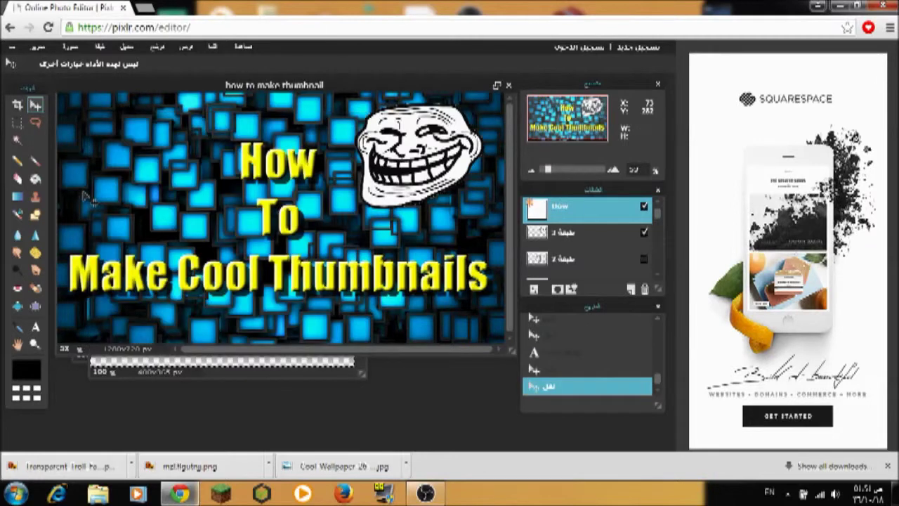
key(ctrl+v)
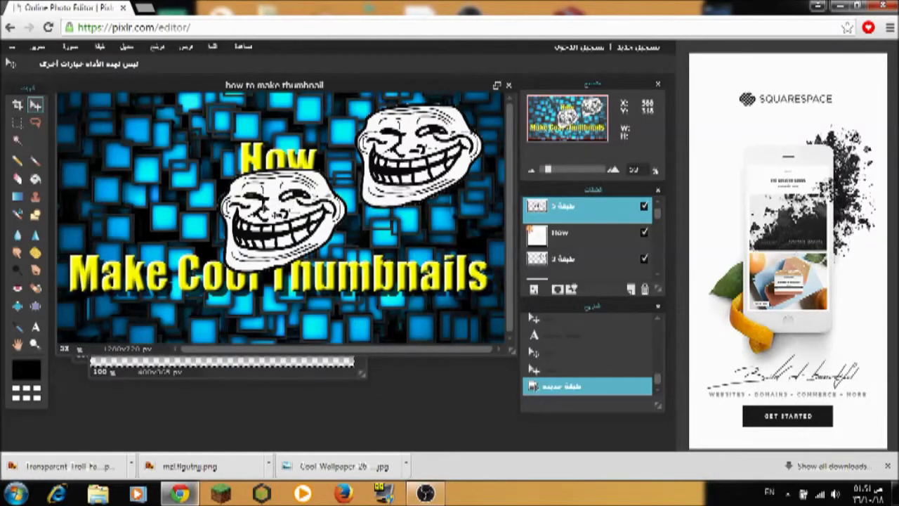
drag(267, 204, 133, 152)
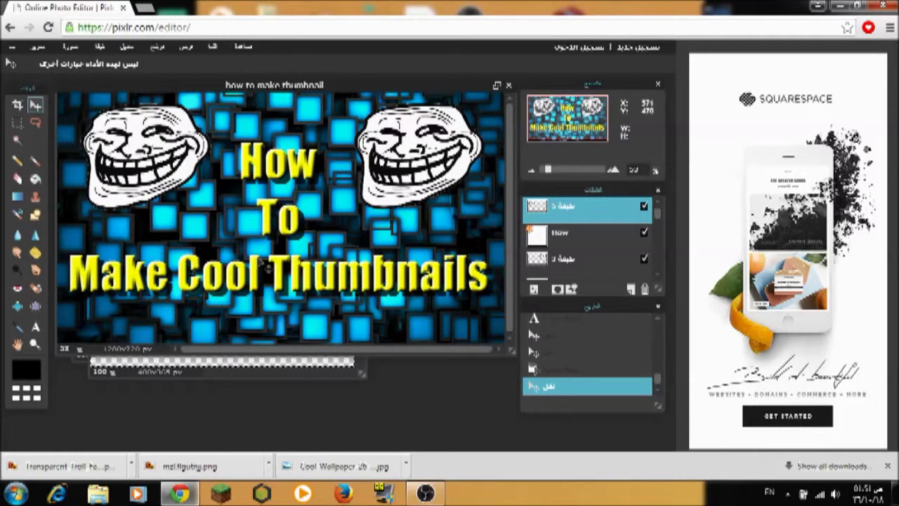
Close the separate troll face document without saving it
click(214, 370)
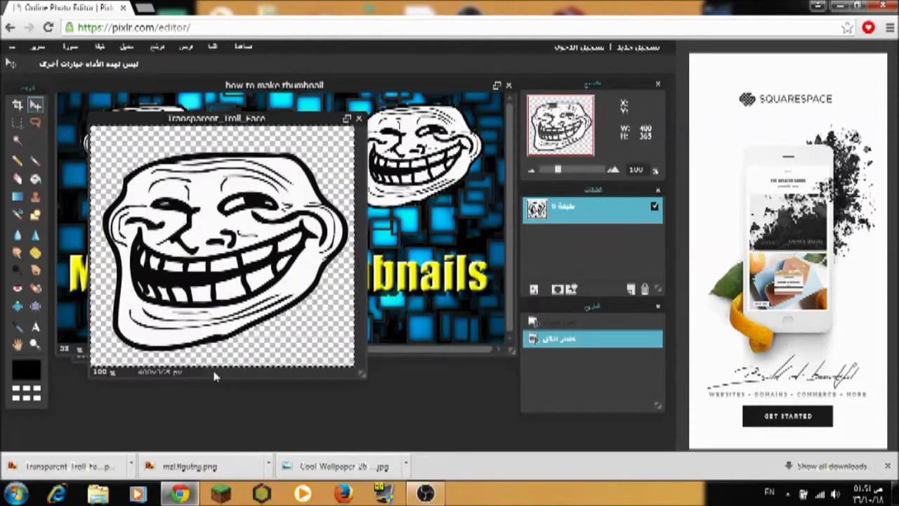
click(360, 120)
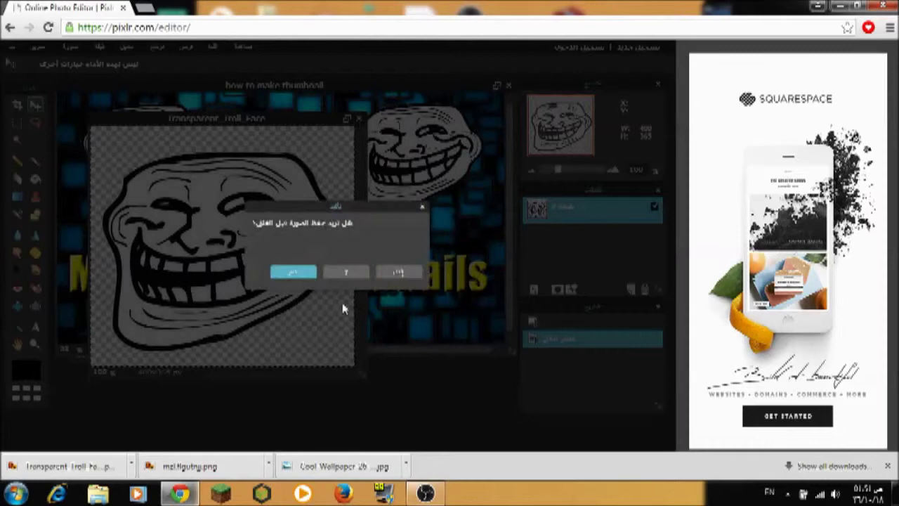
click(347, 273)
click(275, 361)
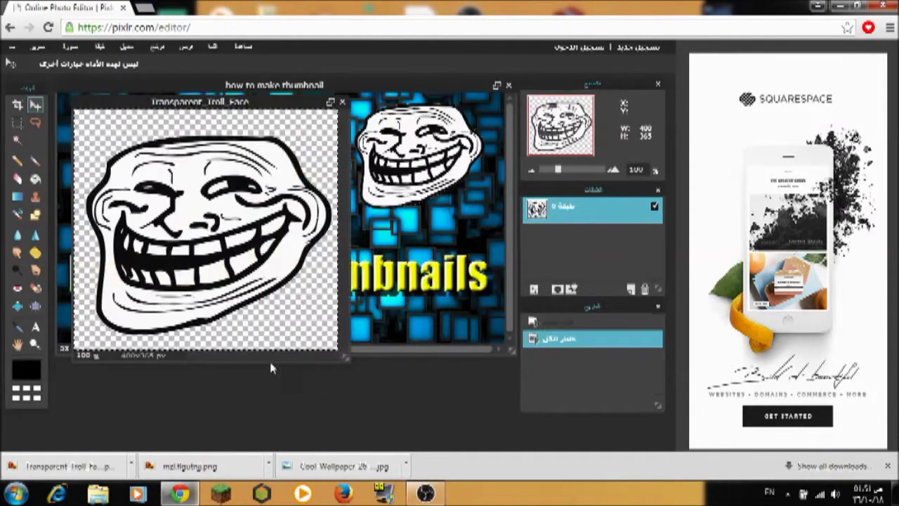
click(342, 102)
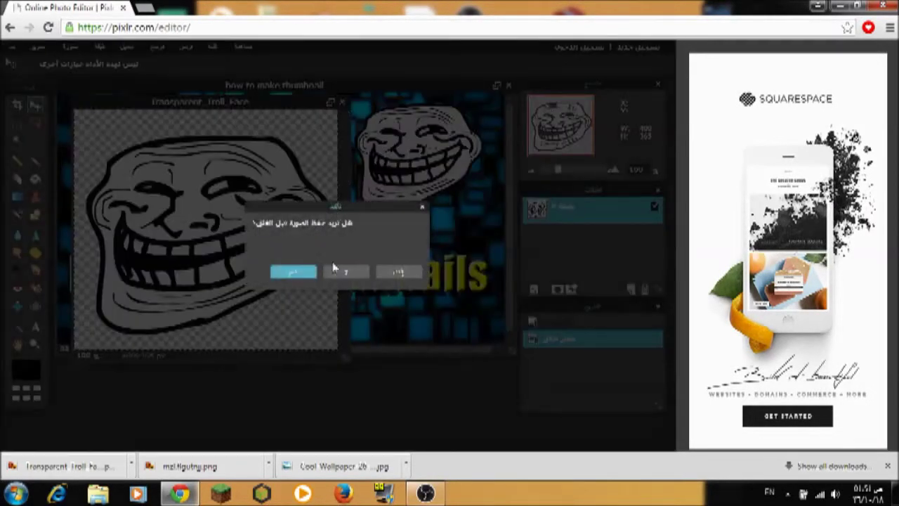
click(341, 272)
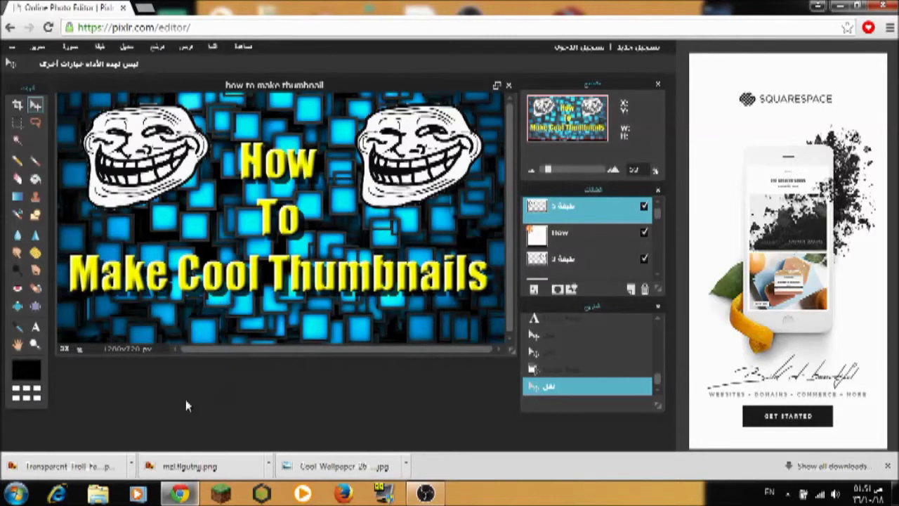
Nudge the left troll face into its final position
drag(129, 146, 134, 145)
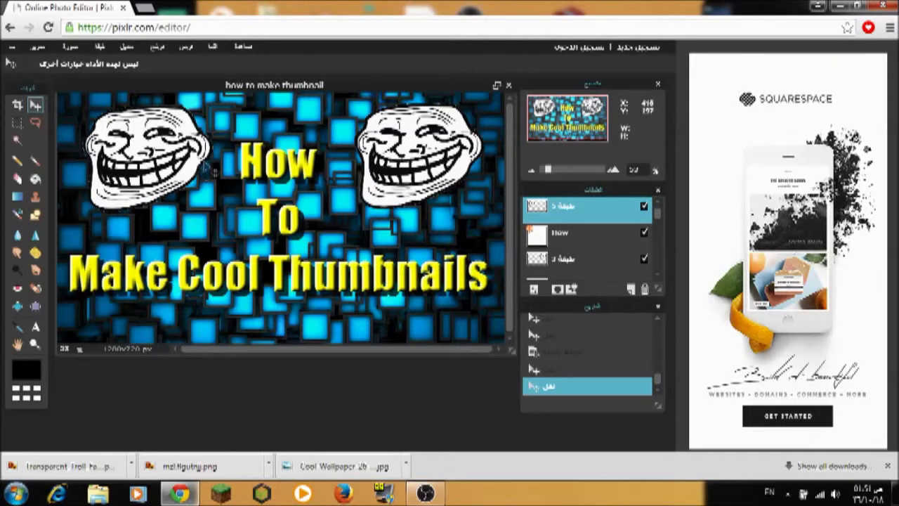
drag(253, 174, 247, 172)
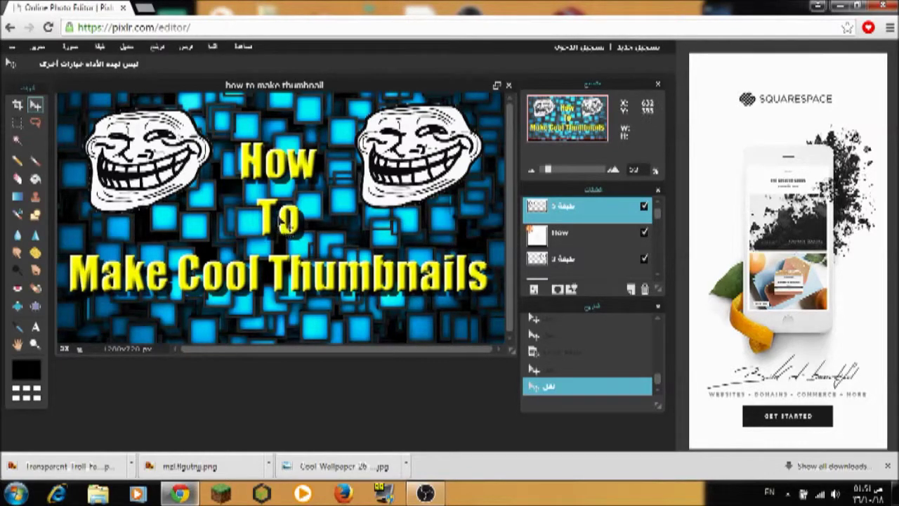
mouse_move(281, 225)
mouse_down()
mouse_move(288, 242)
mouse_move(285, 226)
mouse_up()
Select the How text layer and raise the title slightly between the faces
drag(663, 215, 660, 260)
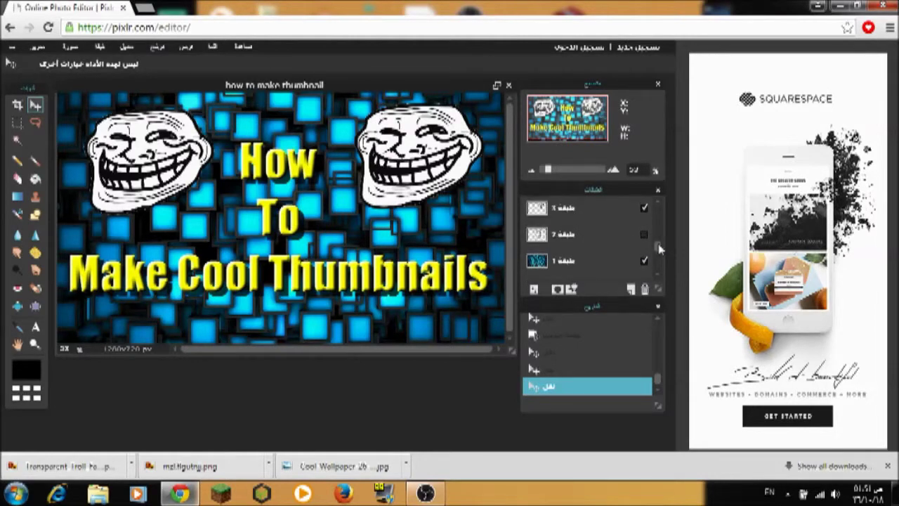
drag(660, 260, 647, 227)
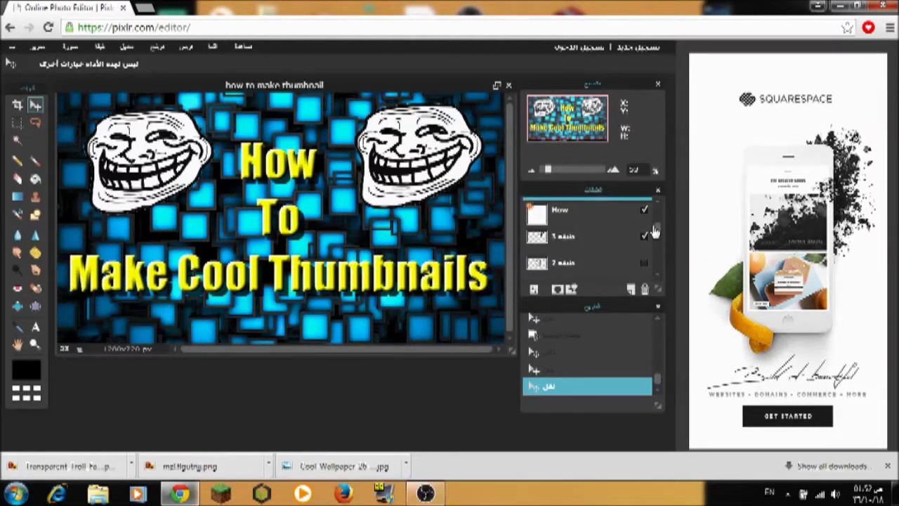
click(591, 213)
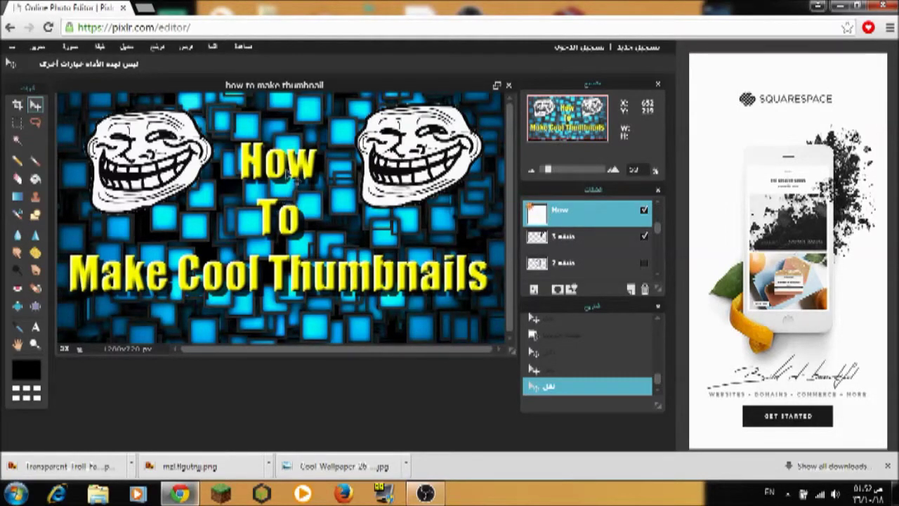
drag(278, 203, 299, 166)
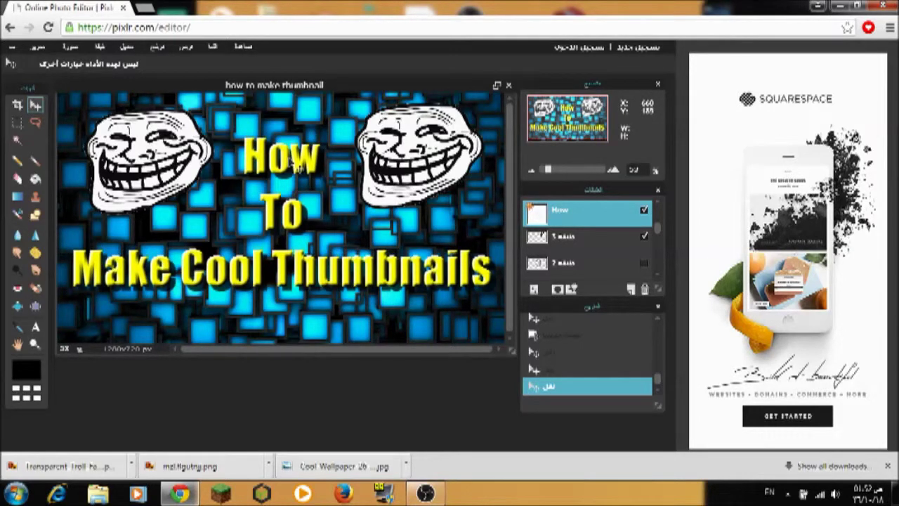
click(11, 48)
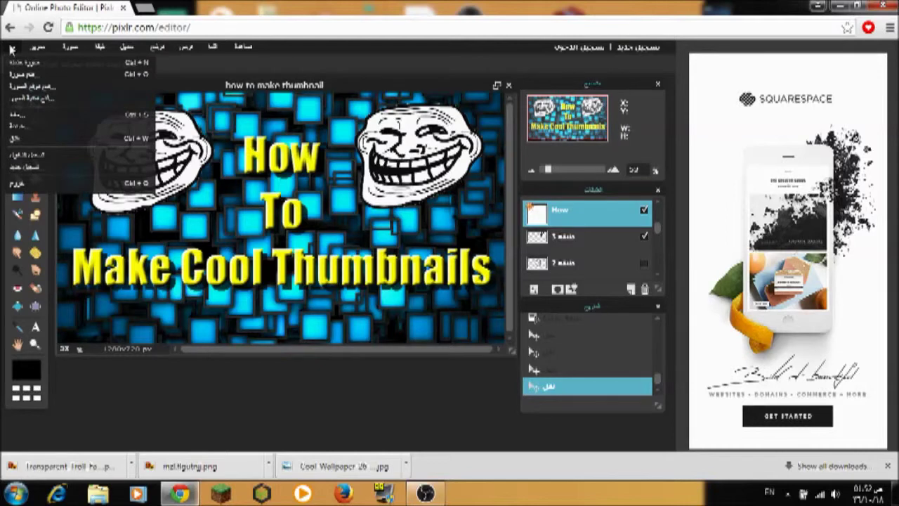
Save the thumbnail as a quality-100 JPEG named 'how to make thumbnail' in Pictures
click(34, 117)
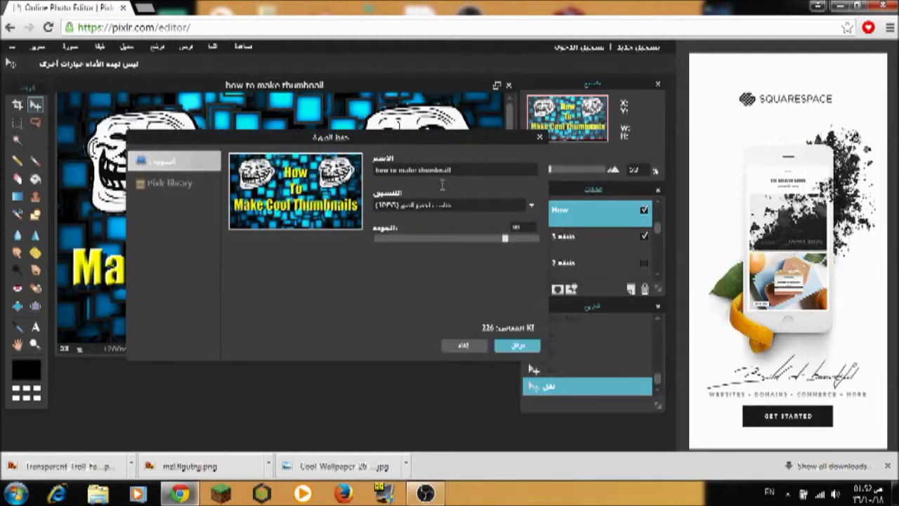
drag(505, 239, 541, 239)
click(514, 349)
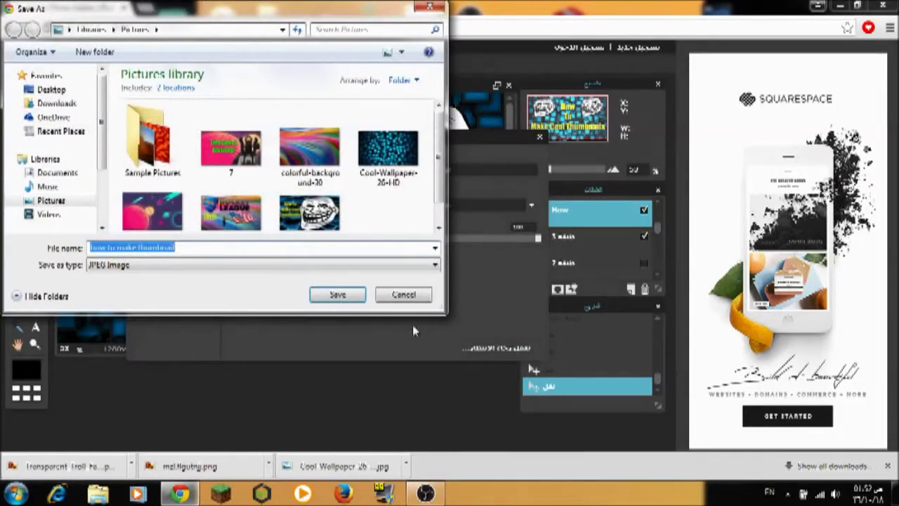
click(340, 294)
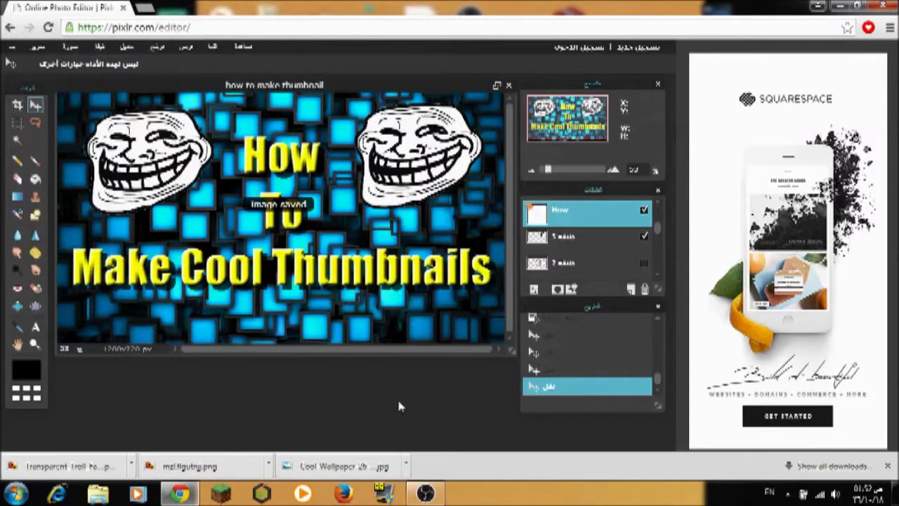